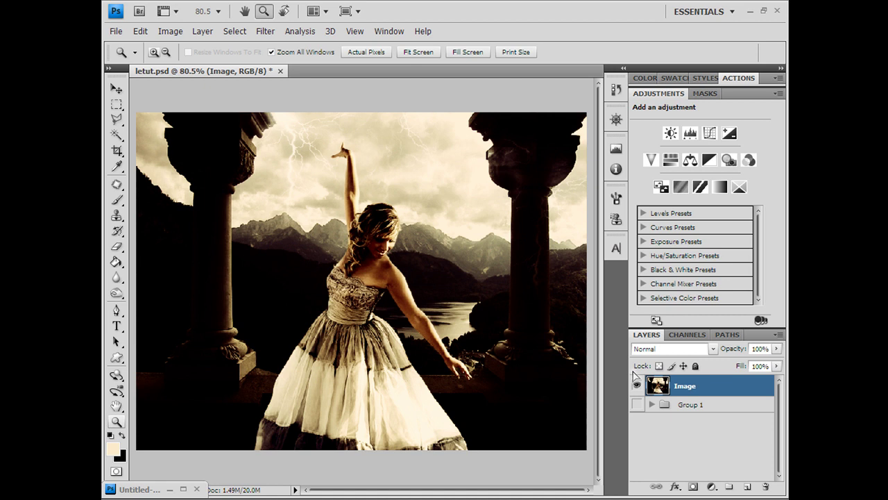
View the dancer composite at Actual Pixels (100%) instead of 80.5%.
click(382, 54)
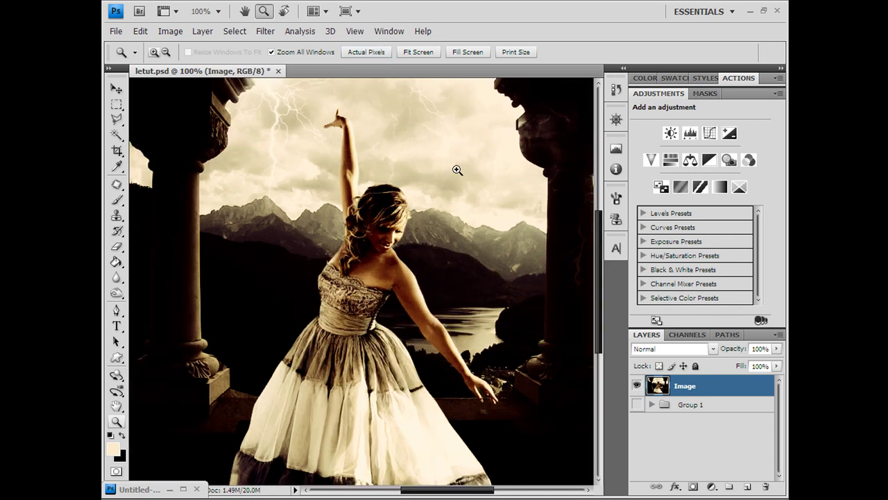
Create a new empty layer named 'bastard dots' above the Image layer.
key(ctrl+shift+n)
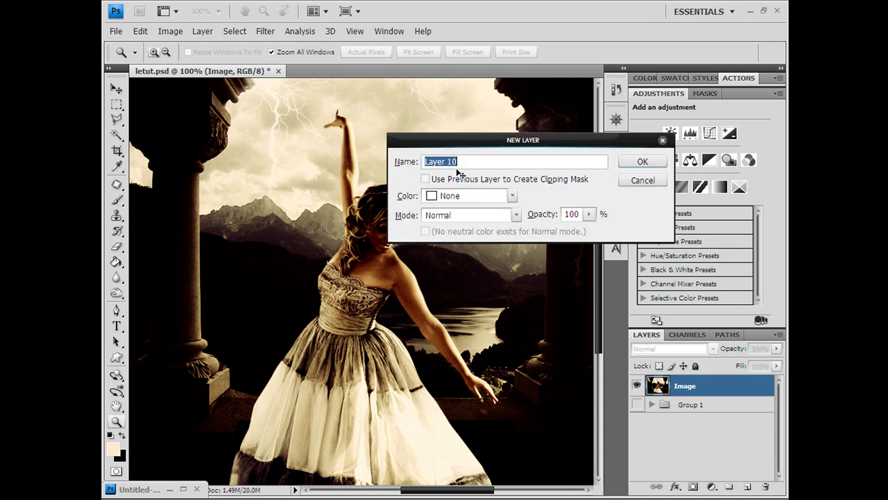
text(bastard dots)
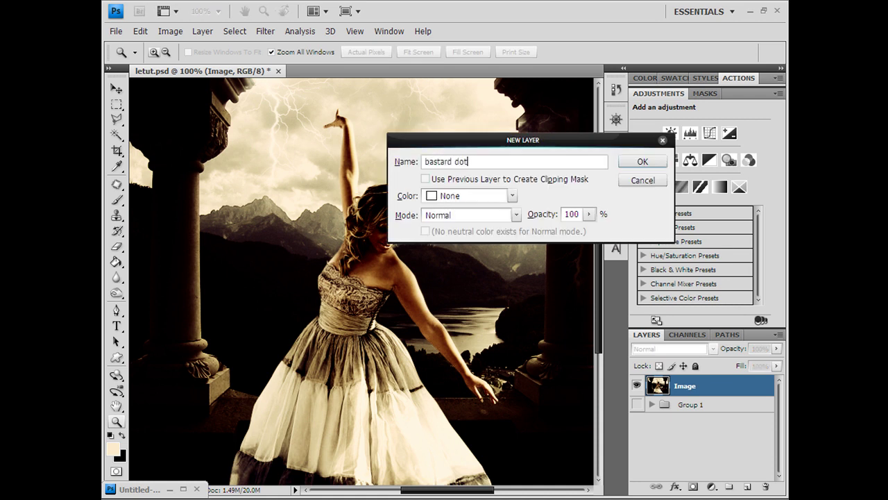
key(Return)
key(b)
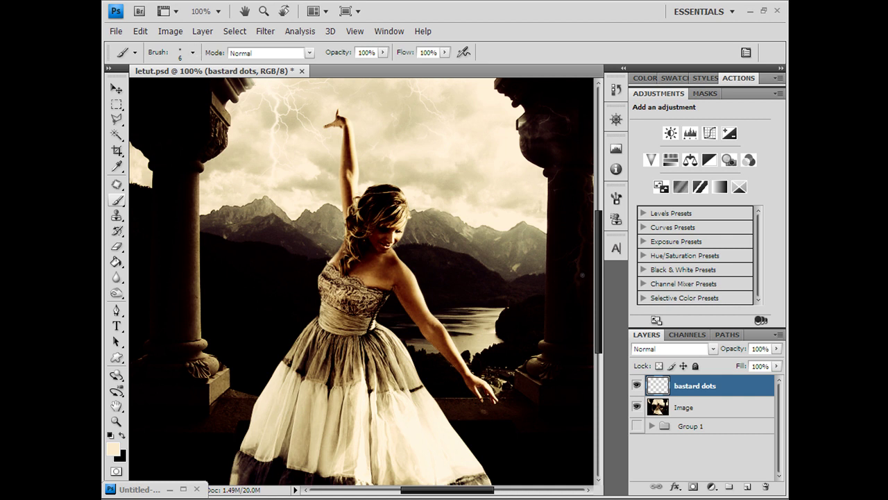
Raise the brush tip spacing so the stroke breaks into separate dots.
click(615, 197)
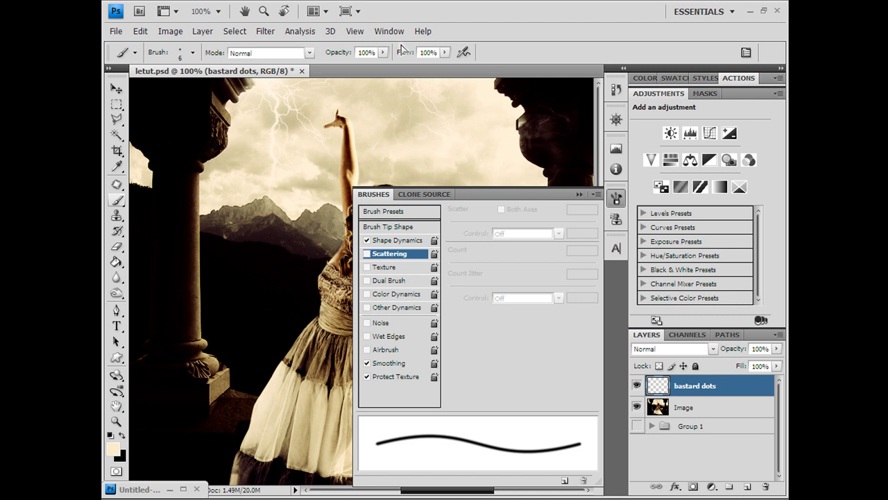
click(400, 35)
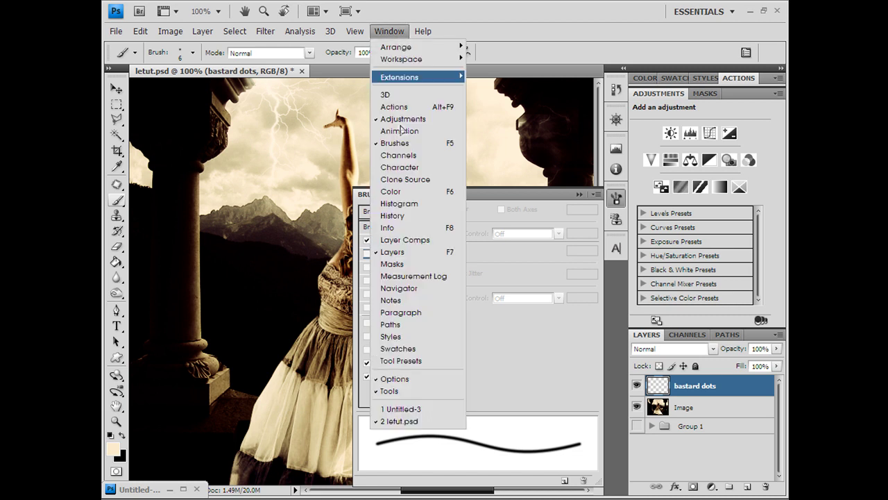
click(511, 41)
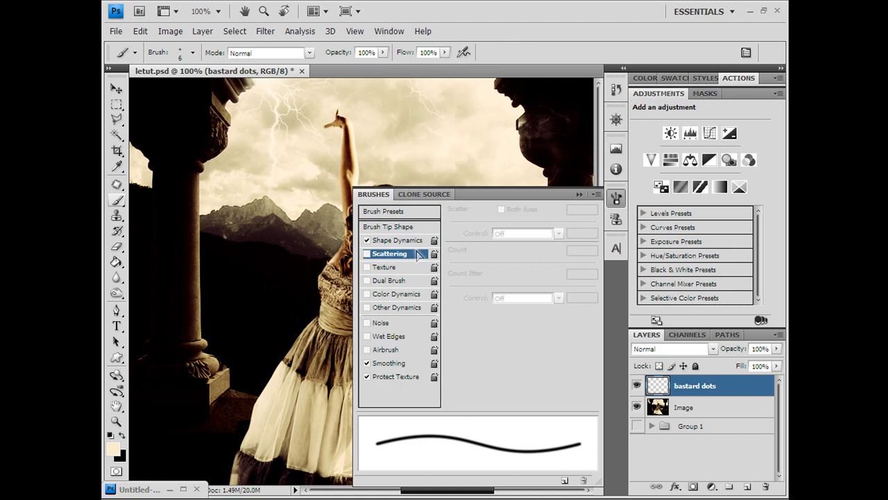
click(414, 227)
drag(505, 405, 528, 405)
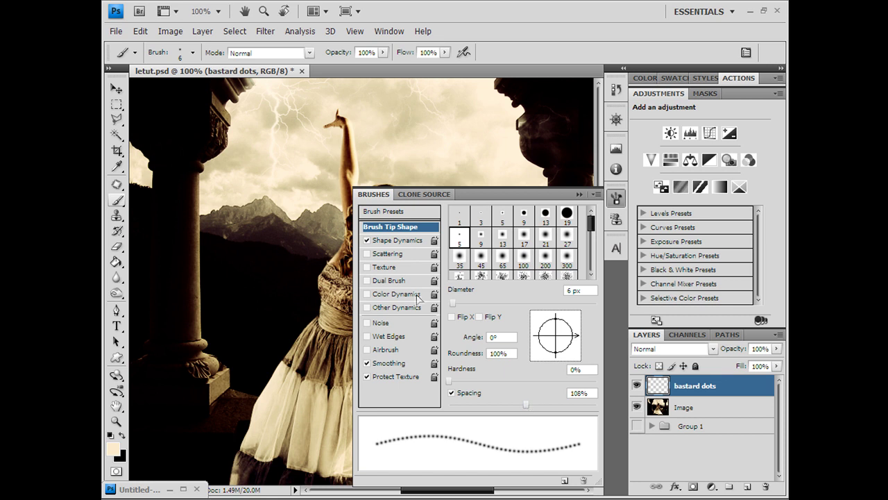
Set Shape Dynamics to 28% minimum diameter, 31% roundness jitter and 1% minimum roundness.
click(396, 240)
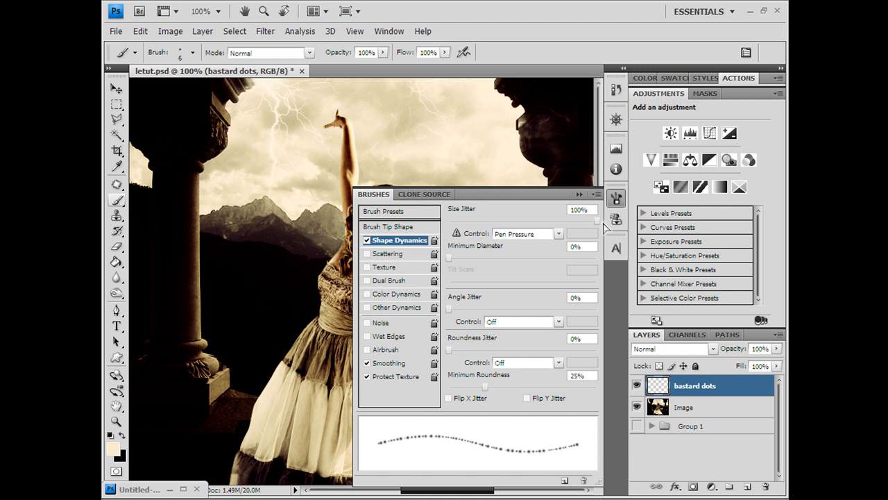
click(497, 259)
drag(496, 258, 489, 258)
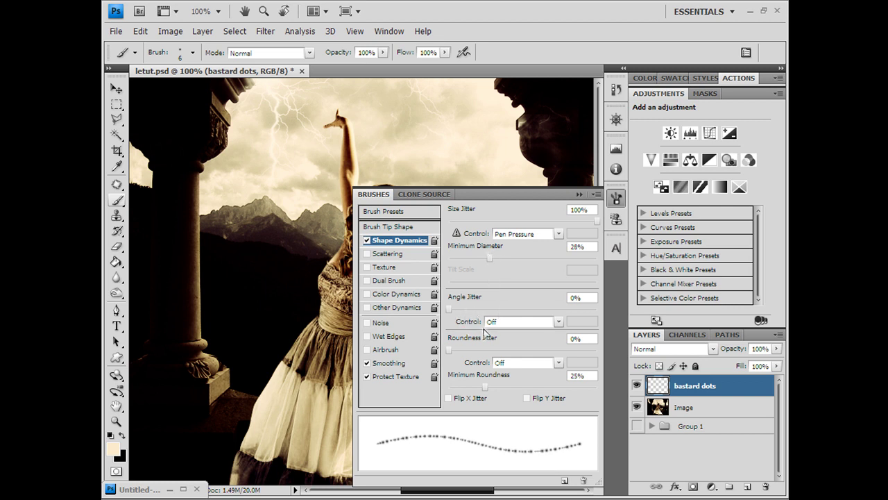
click(492, 349)
drag(492, 353, 496, 351)
click(451, 386)
drag(450, 387, 444, 386)
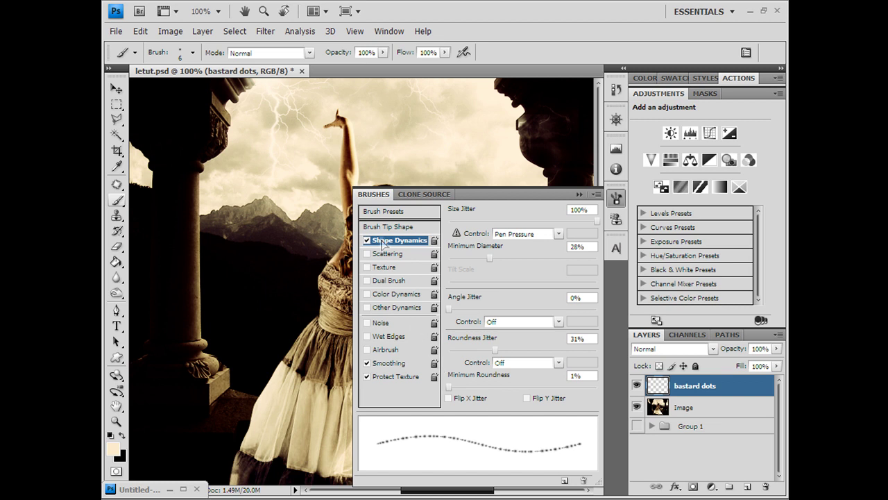
Enable Scattering for the brush and close the Brushes panel.
click(366, 254)
click(381, 254)
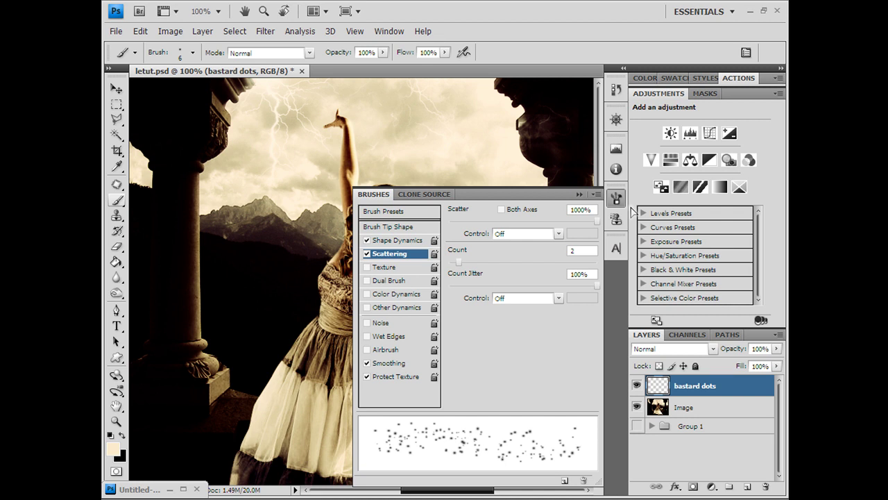
click(579, 194)
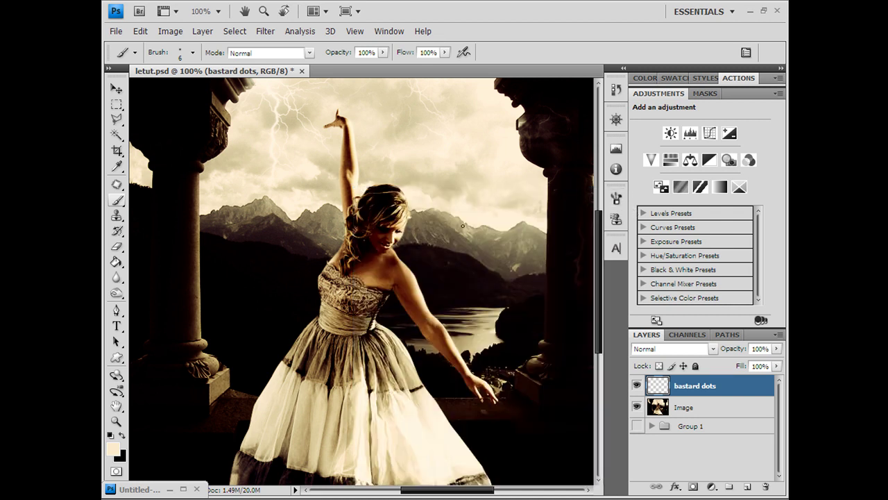
Scatter sparkle dots along the dress's left side and beside the bodice.
scroll(599, 251, down, 3)
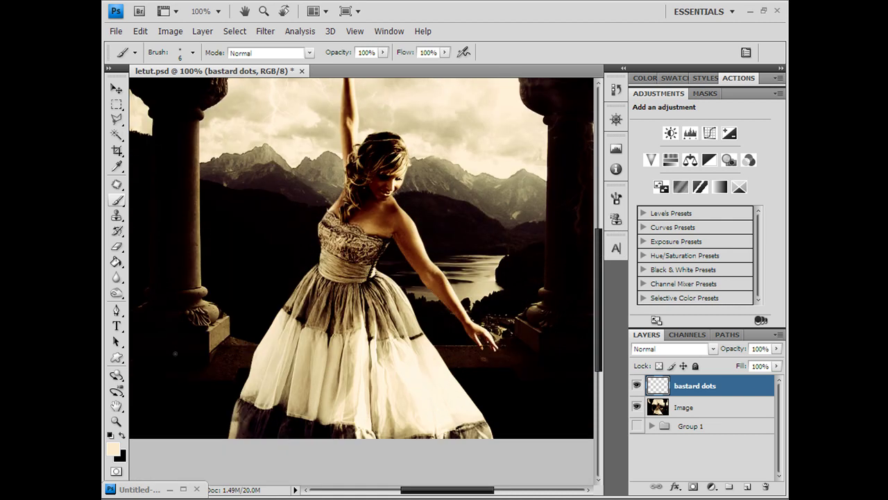
drag(221, 419, 243, 371)
drag(268, 330, 318, 300)
drag(320, 239, 312, 221)
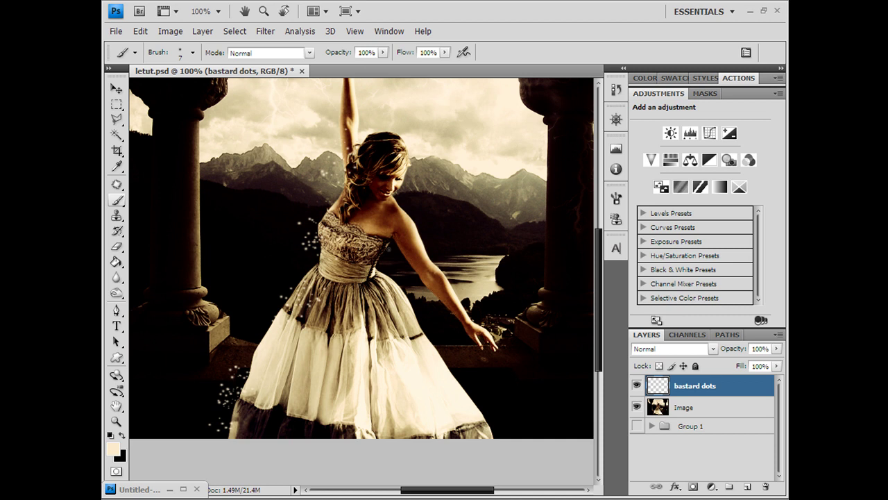
drag(397, 256, 403, 265)
click(386, 270)
Add more sparkle dots below the dancer's hand and along the dress's left side.
drag(487, 420, 496, 430)
drag(233, 367, 244, 309)
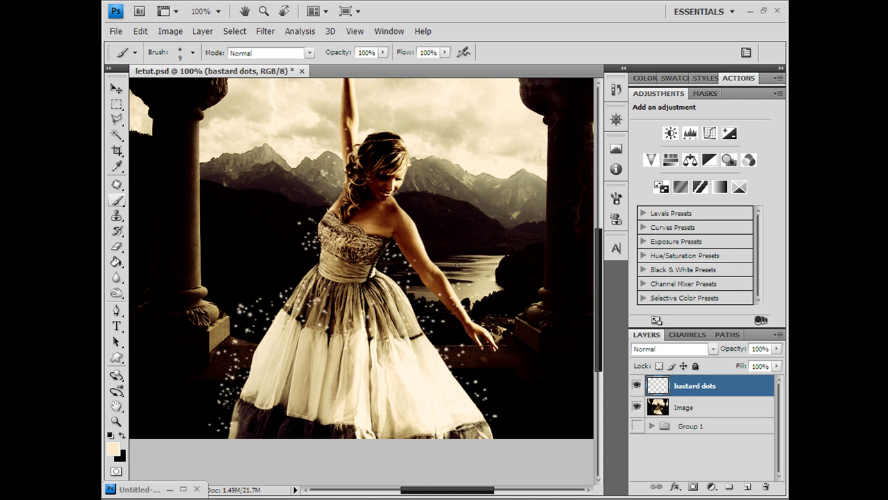
drag(599, 272, 603, 262)
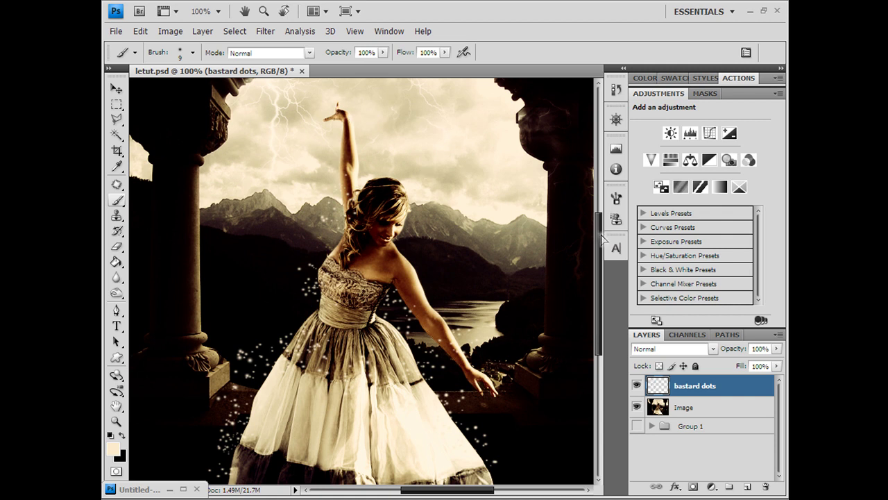
drag(604, 239, 609, 302)
key(e)
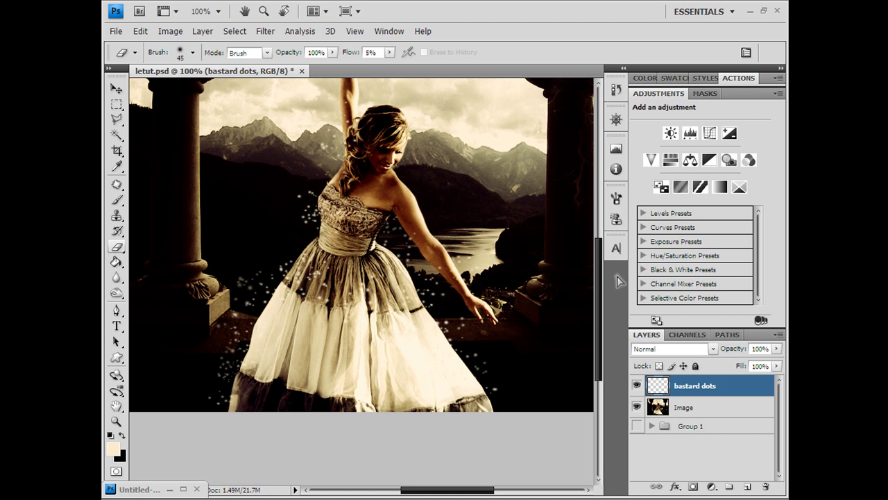
drag(605, 281, 605, 244)
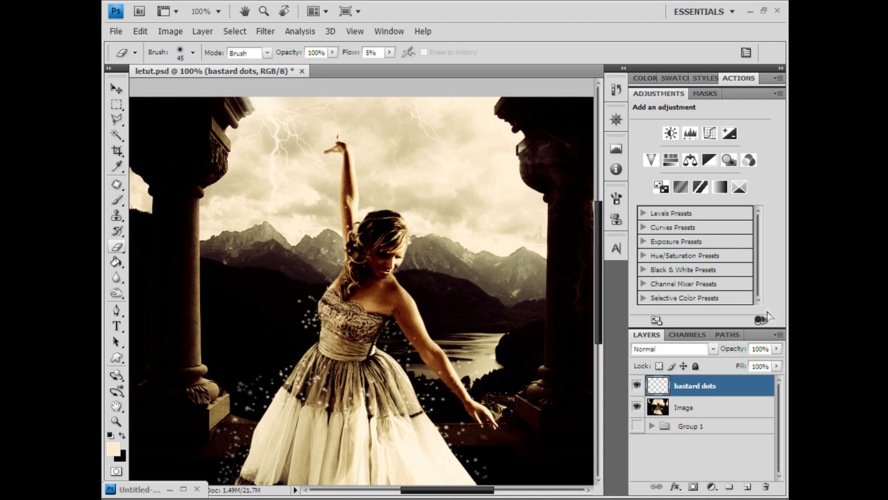
Give the bastard dots layer a deb741 orange Outer Glow at 91% opacity and 7 px size.
double_click(743, 389)
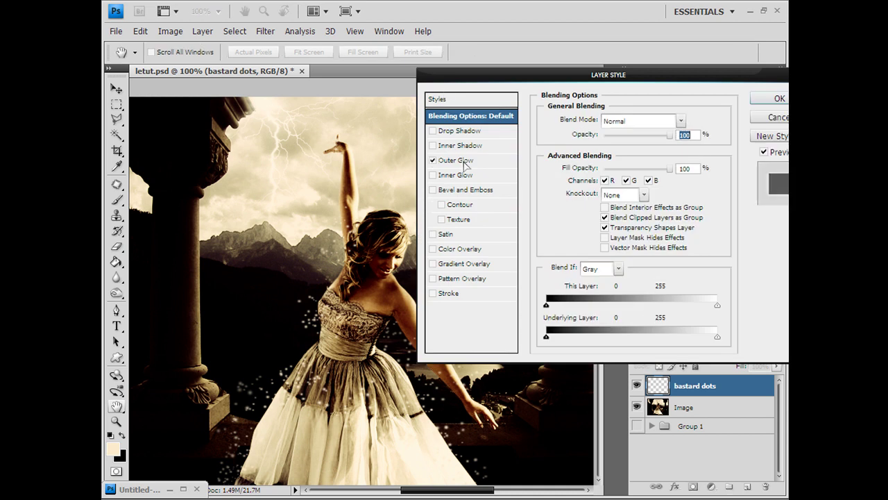
click(433, 160)
click(573, 166)
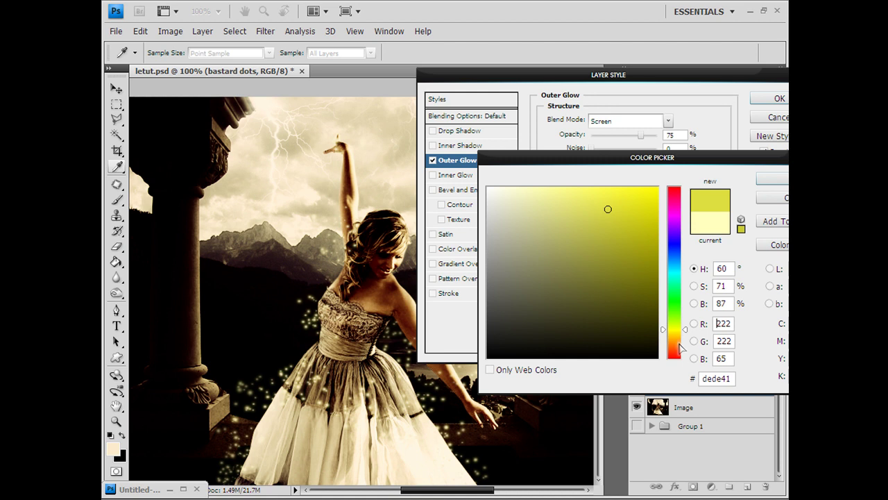
click(676, 338)
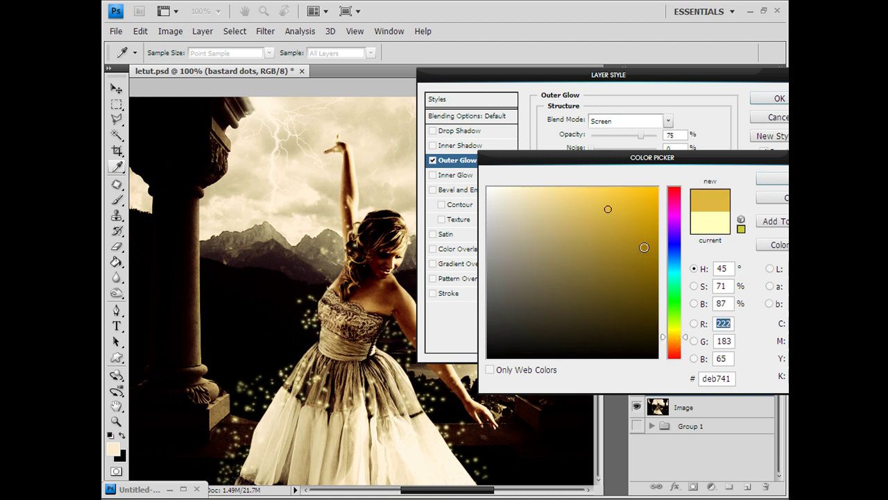
key(Return)
mouse_move(640, 136)
mouse_down()
mouse_move(663, 137)
mouse_move(652, 138)
mouse_up()
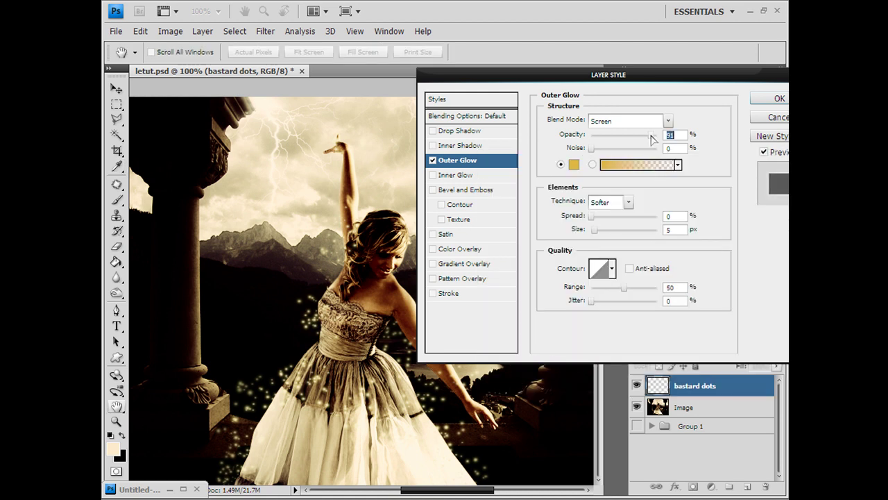
double_click(677, 227)
key(Up)
key(Up)
key(Return)
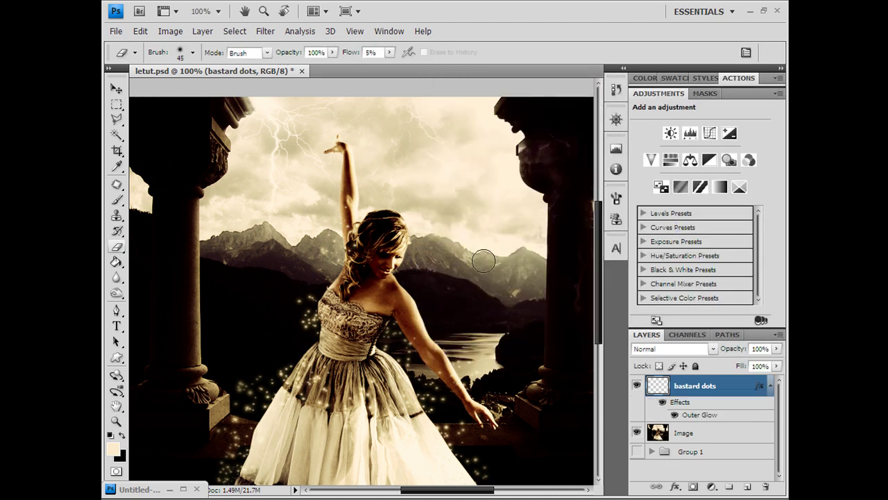
Create a new empty layer named 'swurlz of heaven' above bastard dots.
key(z)
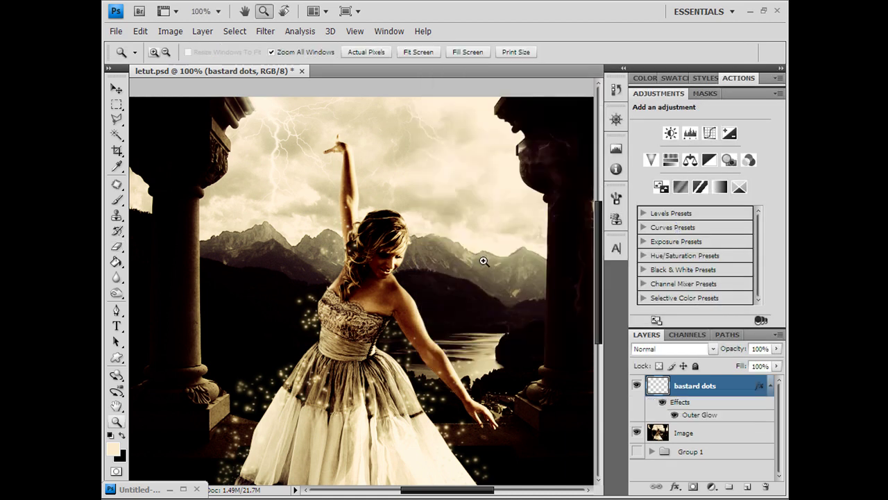
click(374, 53)
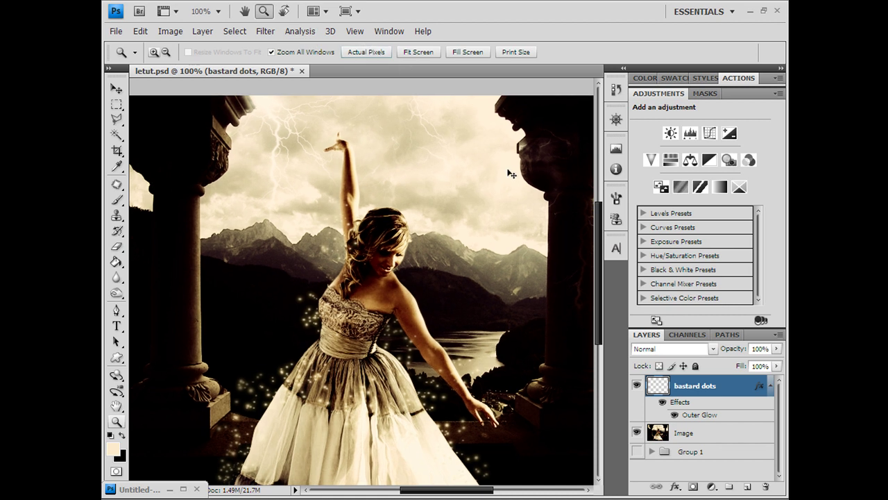
key(ctrl+shift+n)
text(swurlz of heaven)
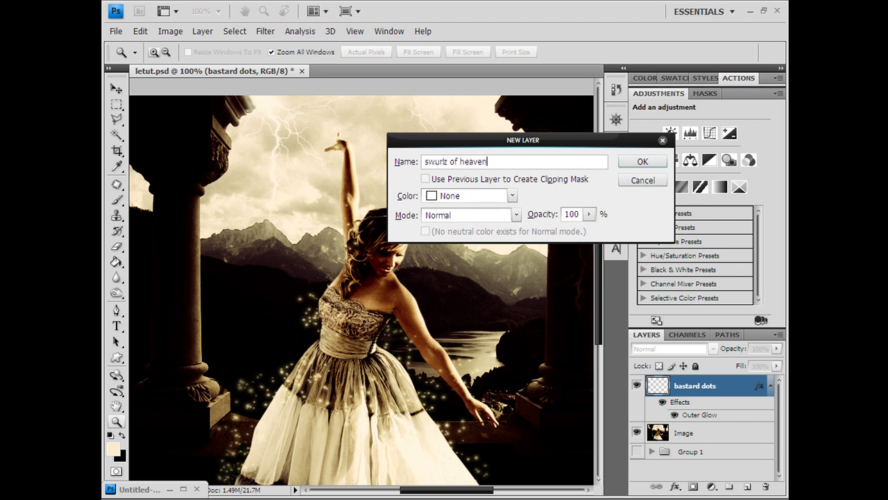
key(Return)
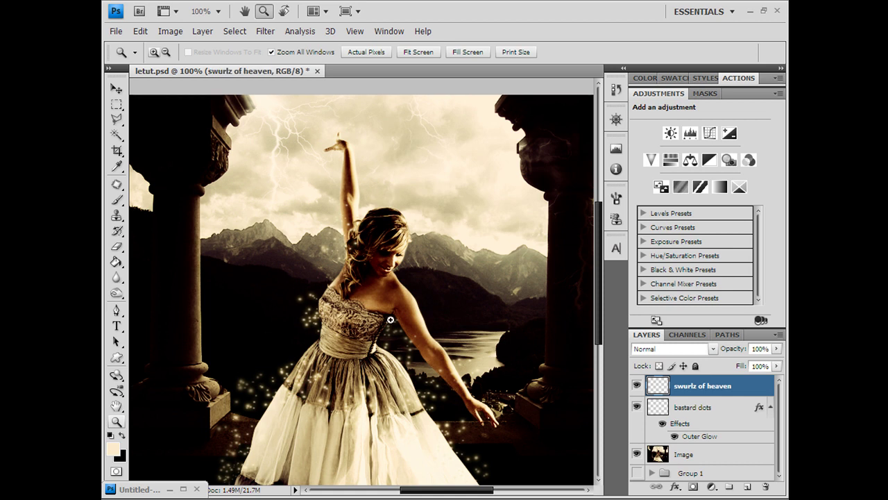
Start a curved Pen path at the woman's side and sweep it across her chest.
click(460, 390)
key(p)
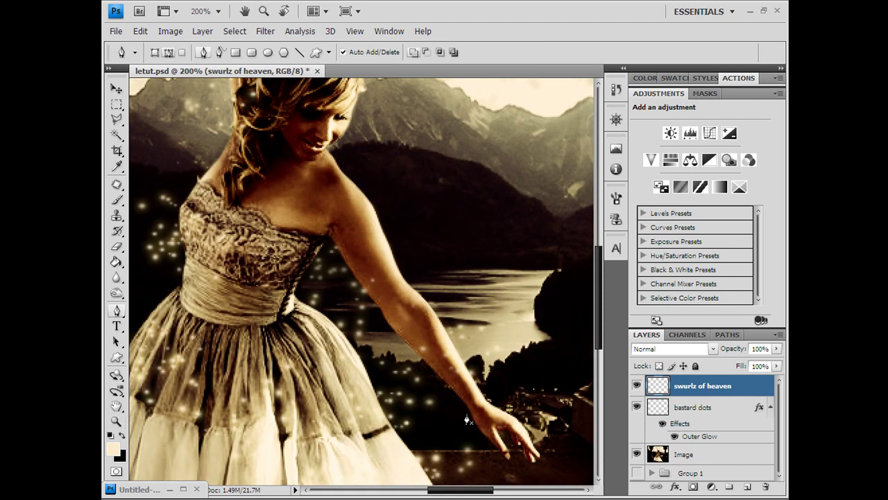
click(456, 442)
drag(490, 371, 465, 392)
key(ctrl+z)
scroll(599, 340, up, 2)
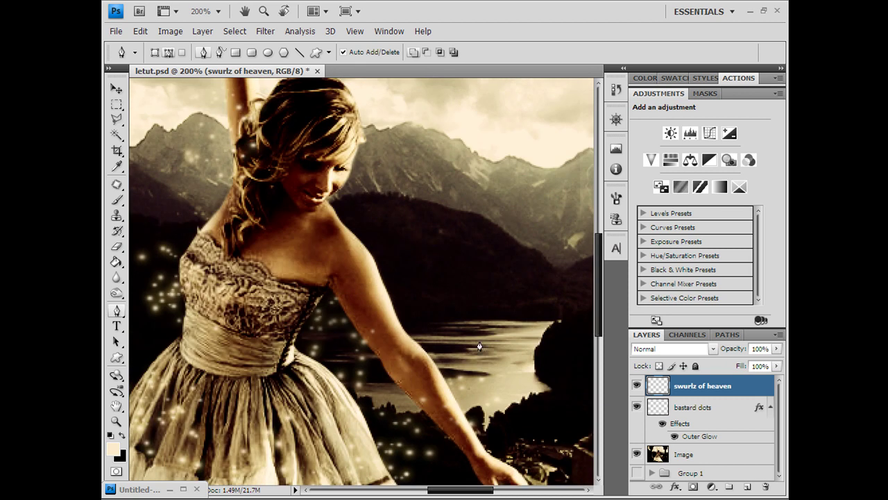
drag(365, 341, 377, 344)
drag(262, 311, 211, 271)
Continue the spiral up past her hair, looping around the raised arm past the hand.
drag(216, 143, 237, 109)
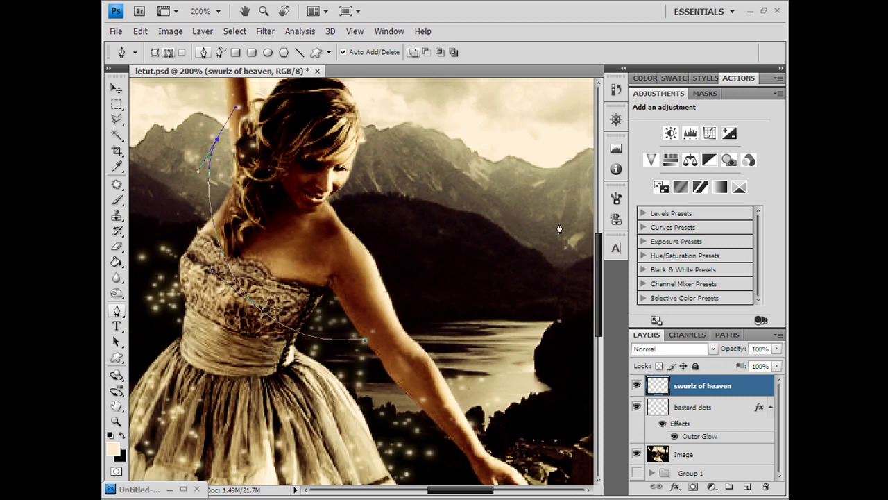
scroll(600, 226, up, 5)
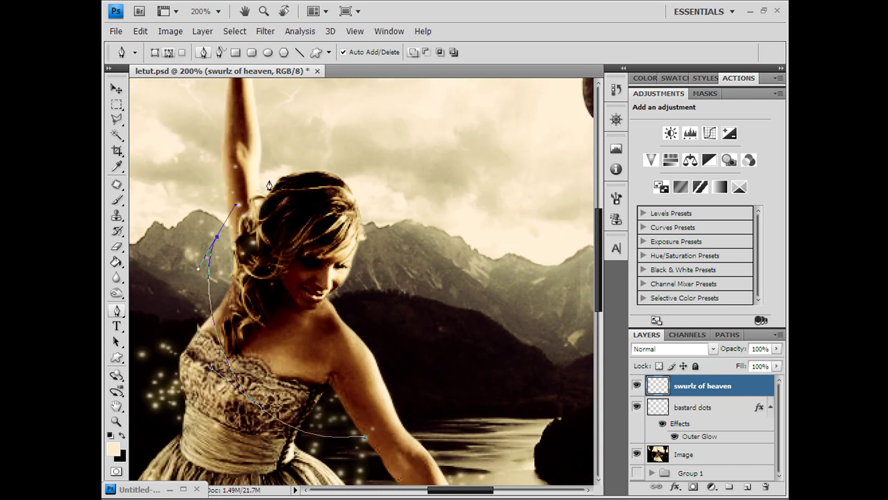
drag(270, 174, 161, 117)
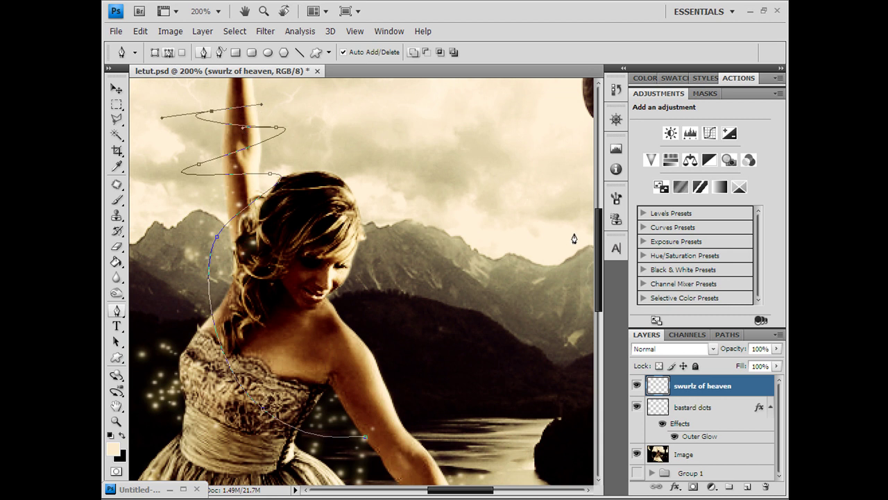
scroll(599, 239, up, 4)
drag(265, 177, 236, 162)
drag(354, 113, 394, 101)
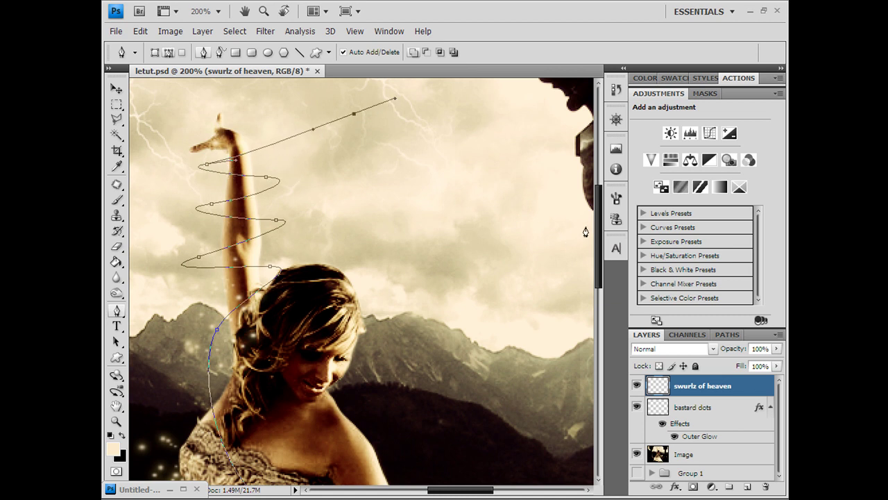
drag(600, 220, 601, 259)
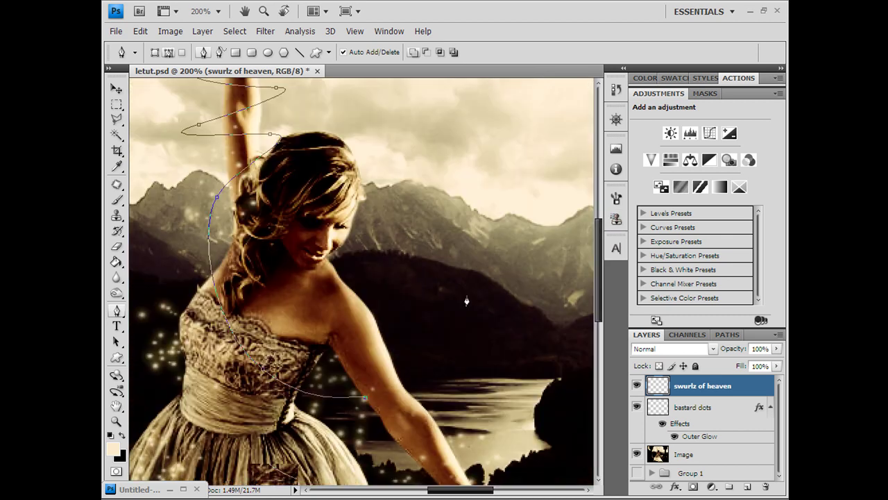
Load the default brush set and choose the 13 px soft round brush, shrunk to 10 px.
key(v)
key(b)
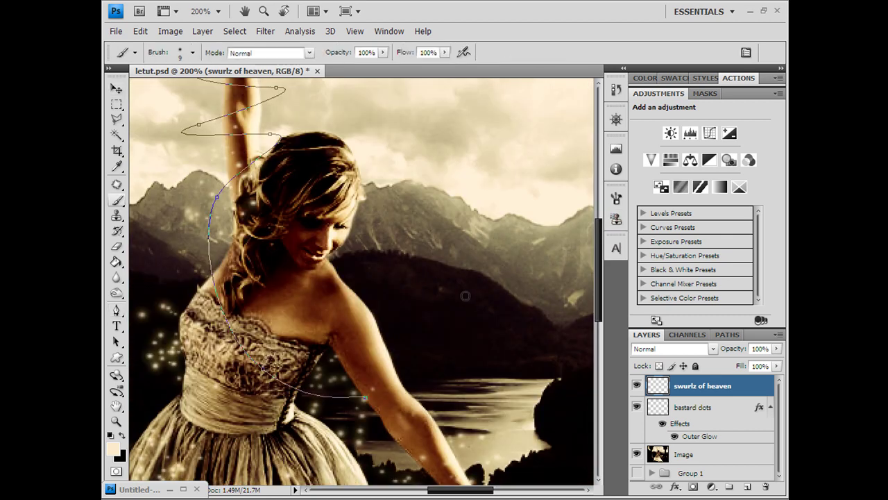
click(193, 52)
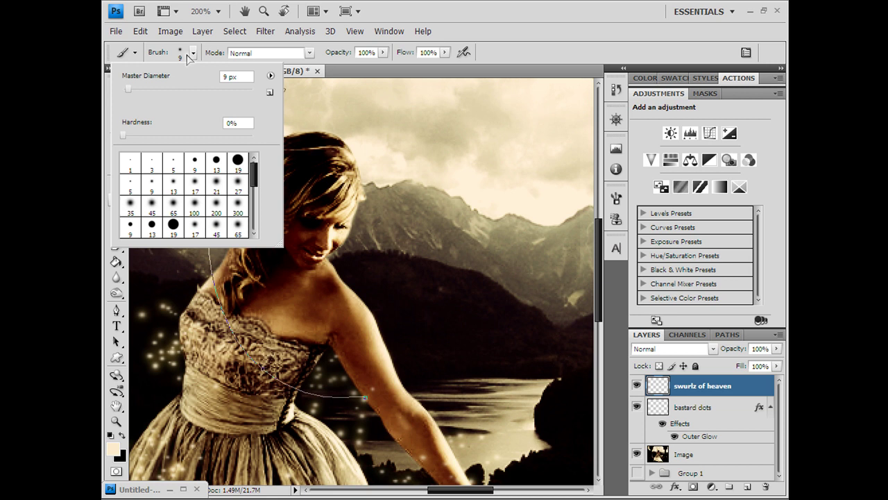
click(270, 75)
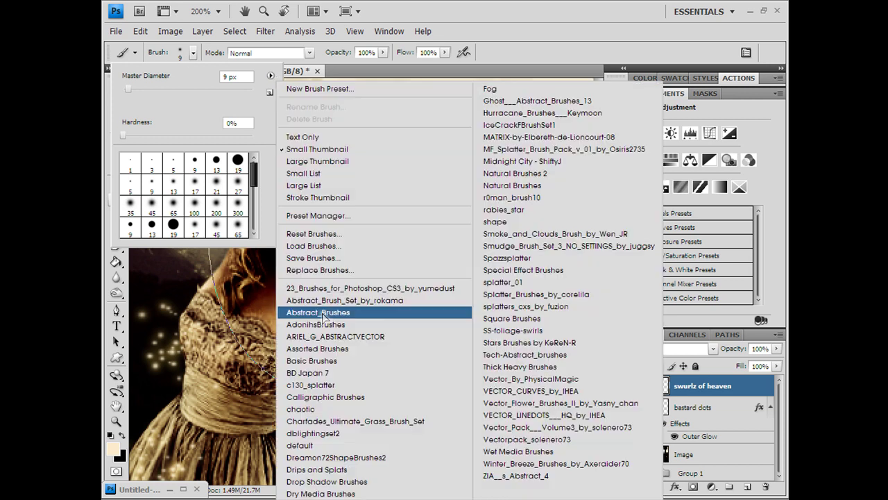
click(327, 446)
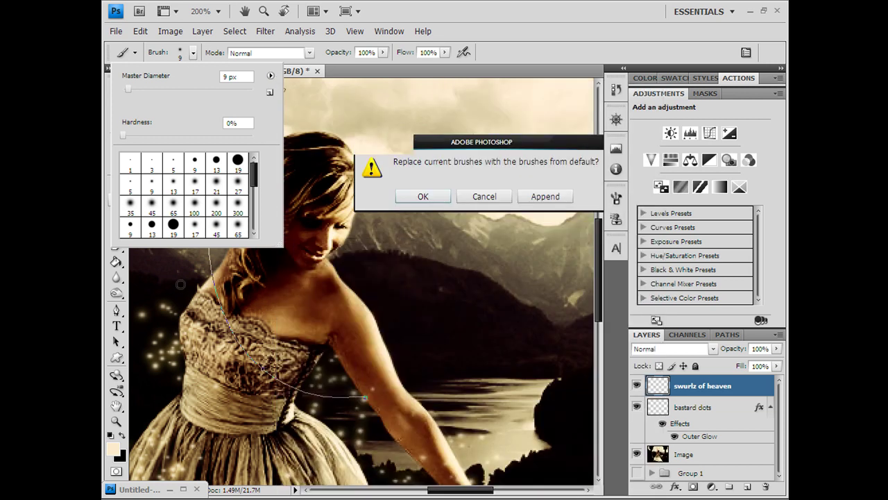
click(422, 196)
click(174, 182)
key(Return)
key(bracketleft)
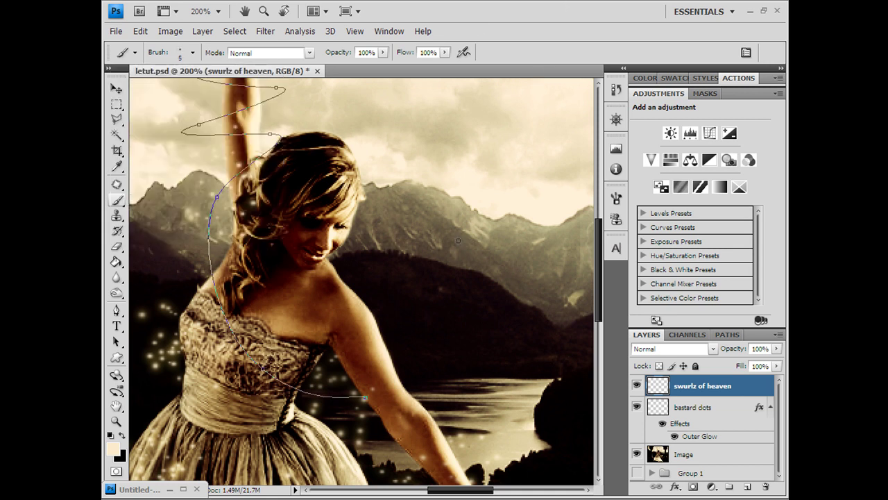
Stroke the spiral path with the soft brush to paint the swirl line.
key(p)
right_click(426, 301)
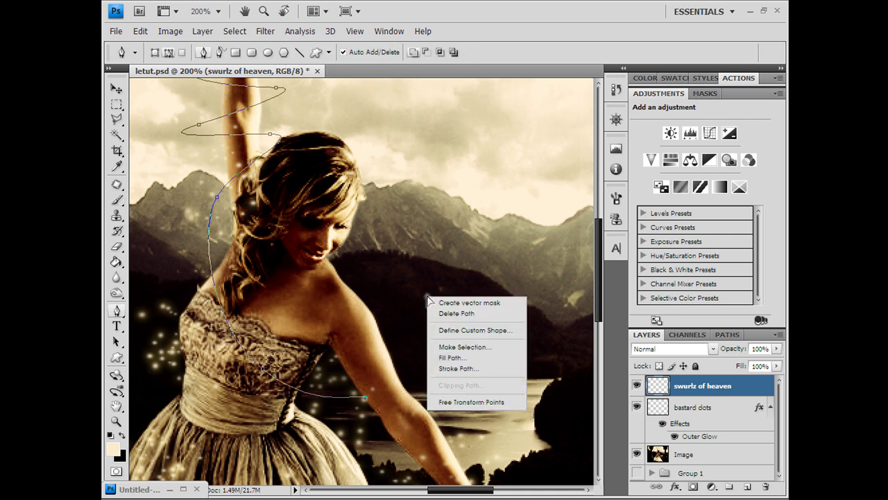
click(486, 369)
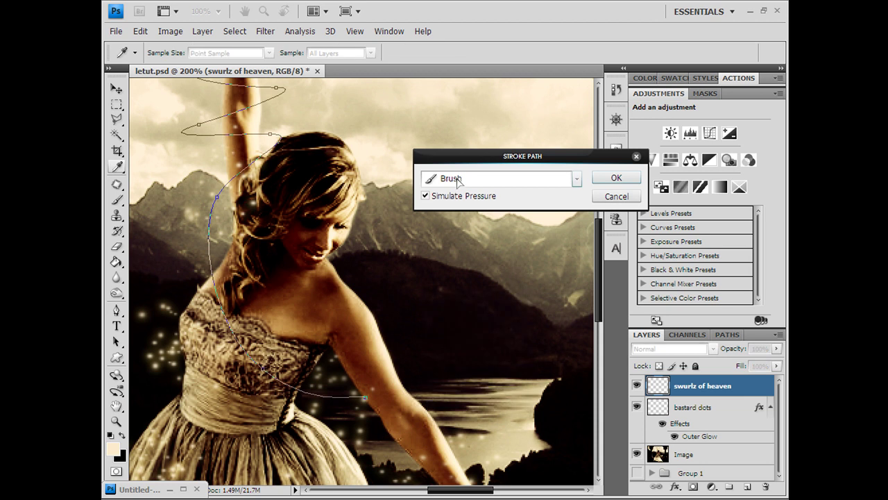
click(603, 178)
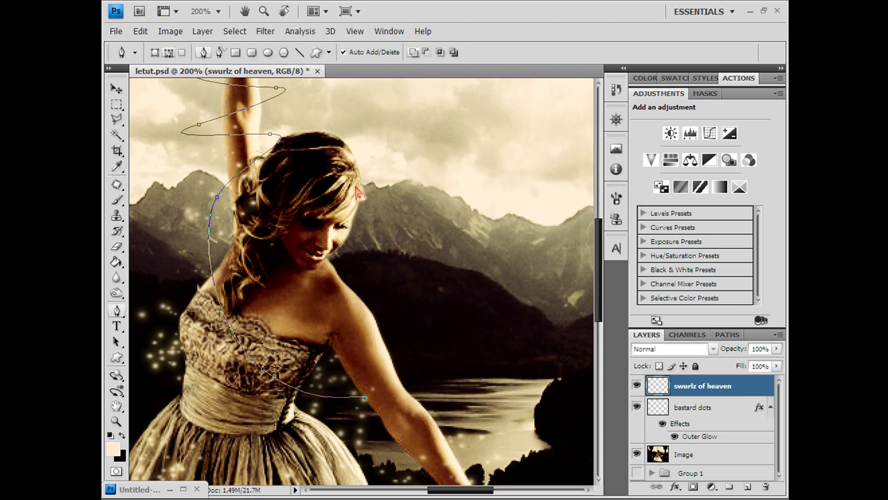
key(z)
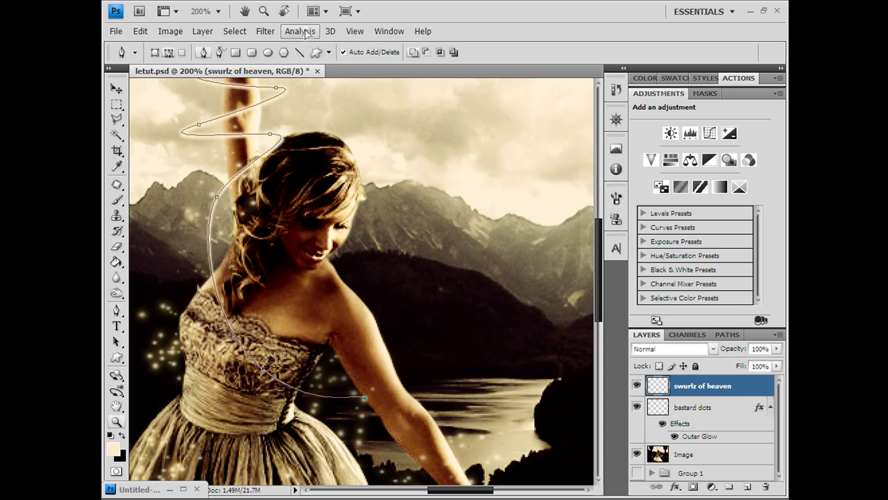
click(367, 52)
right_click(319, 238)
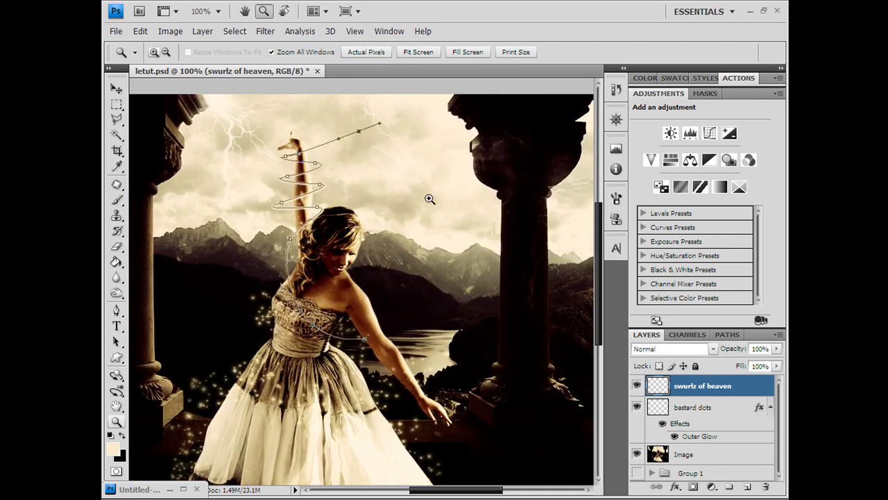
Delete the spiral guide path and zoom in on the woman's head and arm.
key(p)
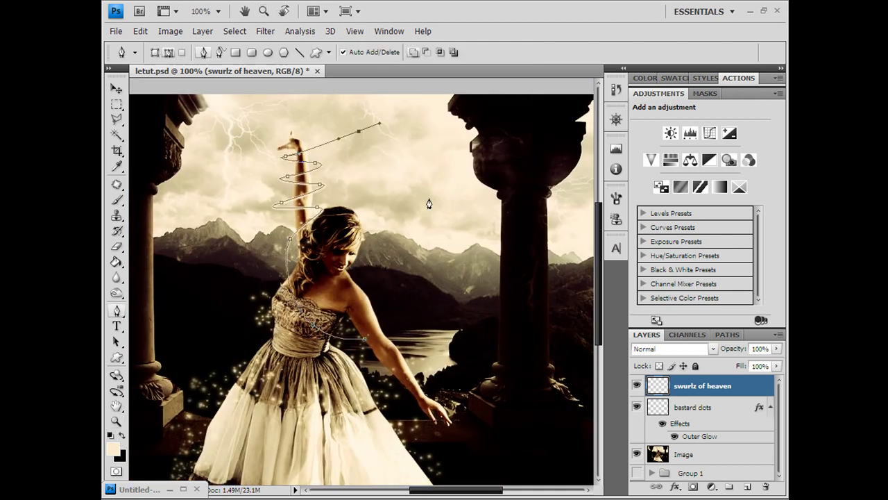
right_click(429, 199)
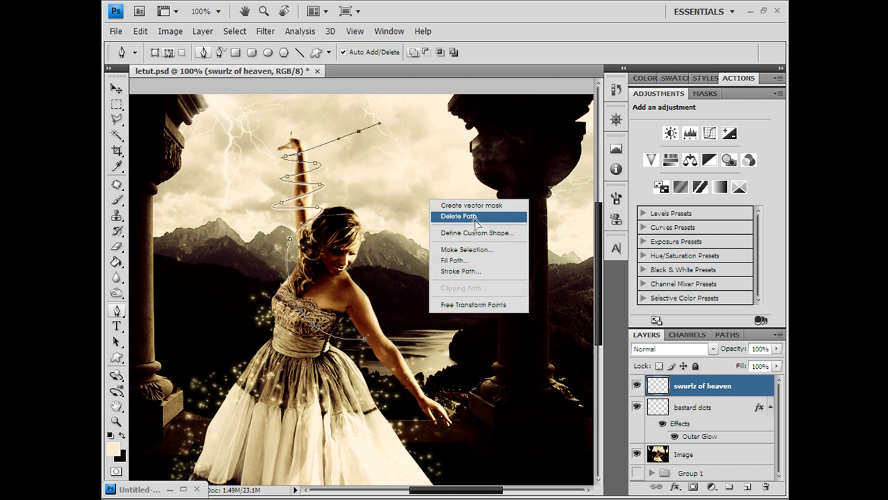
click(471, 215)
key(z)
click(316, 228)
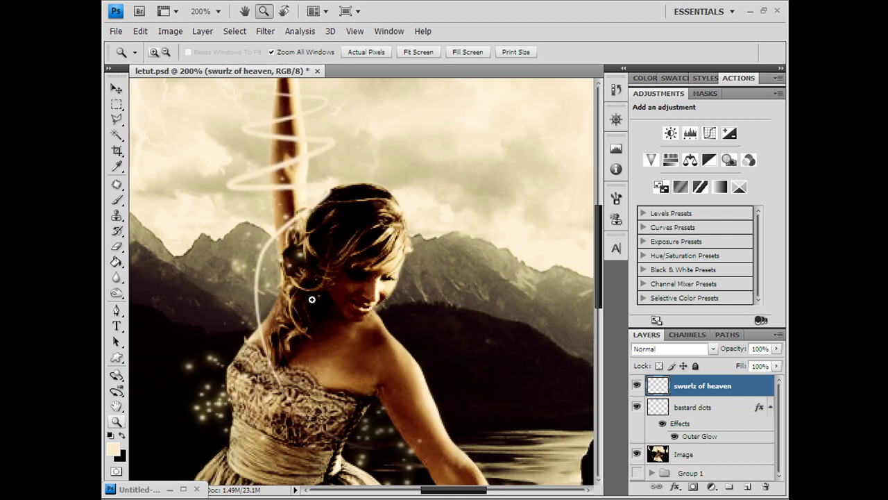
key(p)
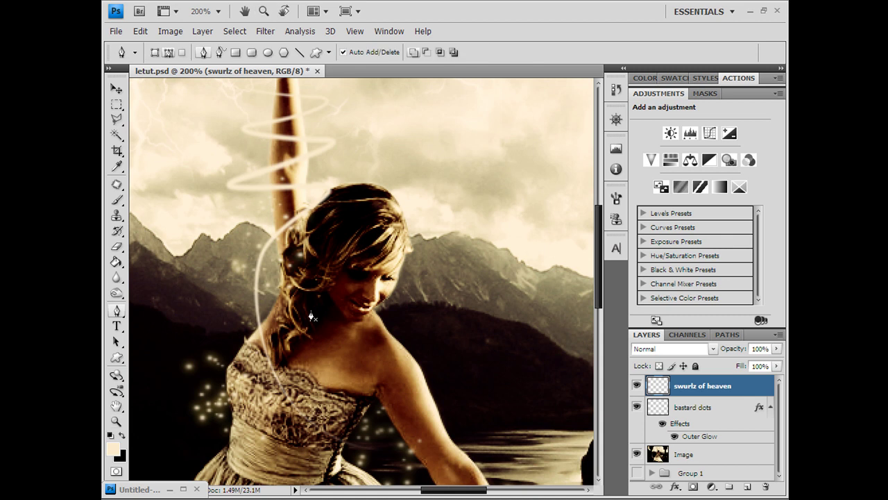
Outline the lowest and middle swirl crossings on the arm with closed pen shapes.
click(276, 220)
click(307, 202)
click(279, 246)
click(269, 176)
click(270, 160)
click(308, 150)
click(308, 165)
click(268, 175)
Outline the upper swirl crossing and the one near the hand.
drag(269, 124, 270, 113)
click(306, 123)
click(270, 125)
drag(600, 239, 601, 219)
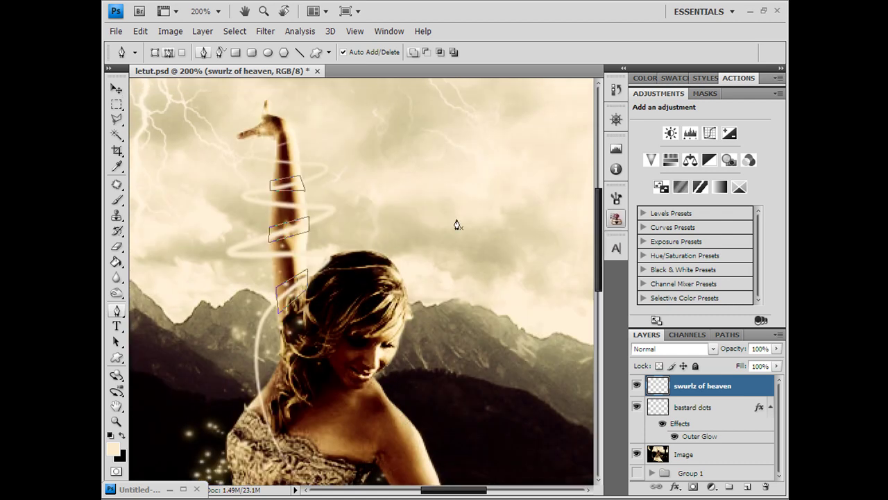
click(278, 142)
drag(294, 135, 293, 148)
Convert the crossing outlines into a selection and view at actual size.
right_click(456, 263)
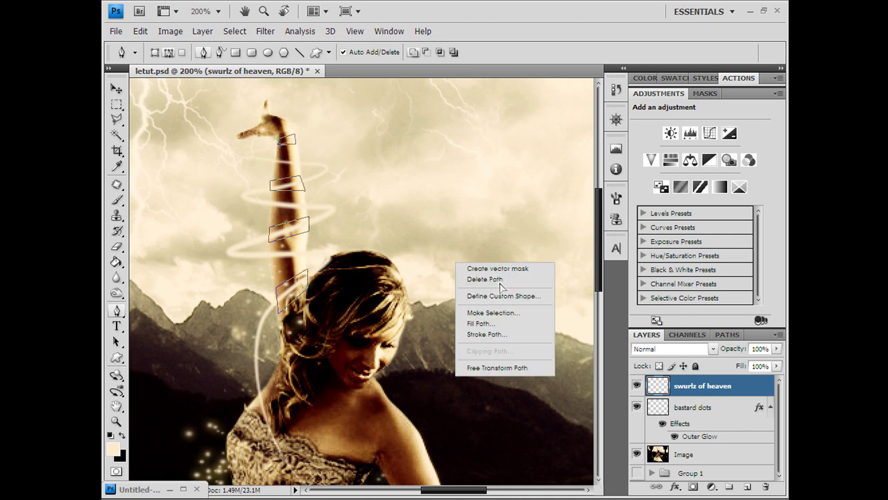
click(492, 312)
key(Return)
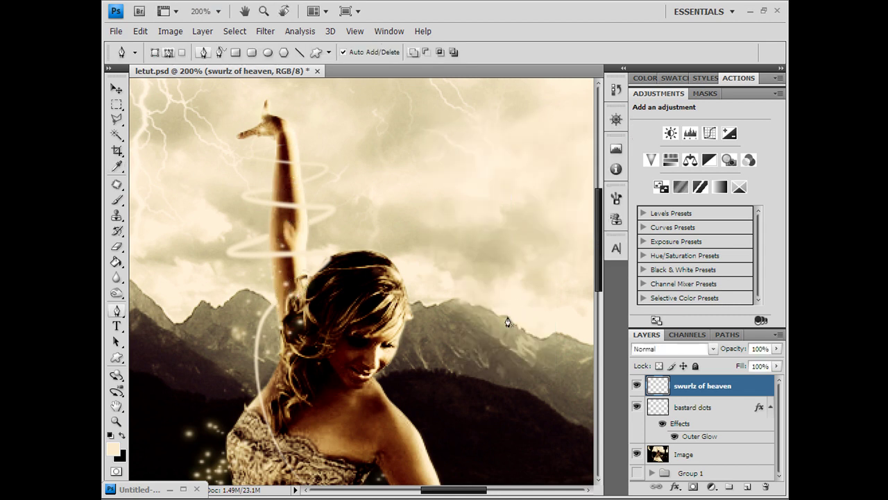
key(z)
click(366, 52)
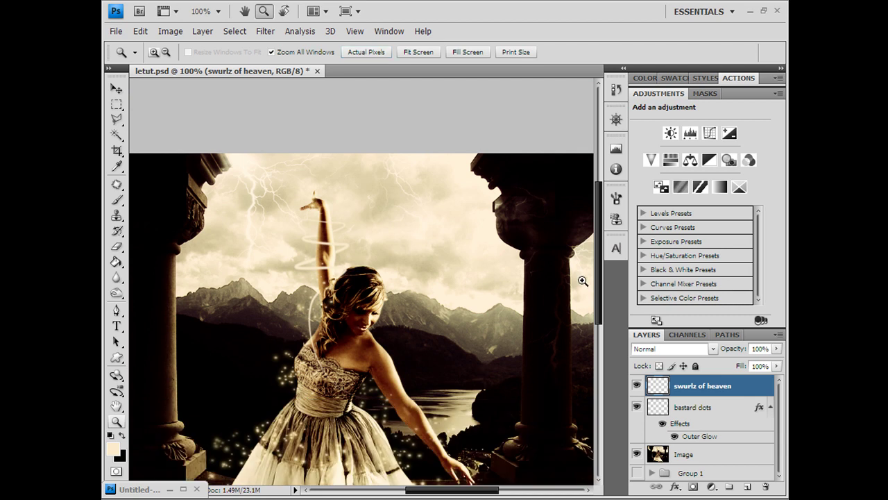
Zoom in and draw a spiral pen path looping around the lowered forearm to the wrist.
scroll(598, 284, down, 3)
click(372, 338)
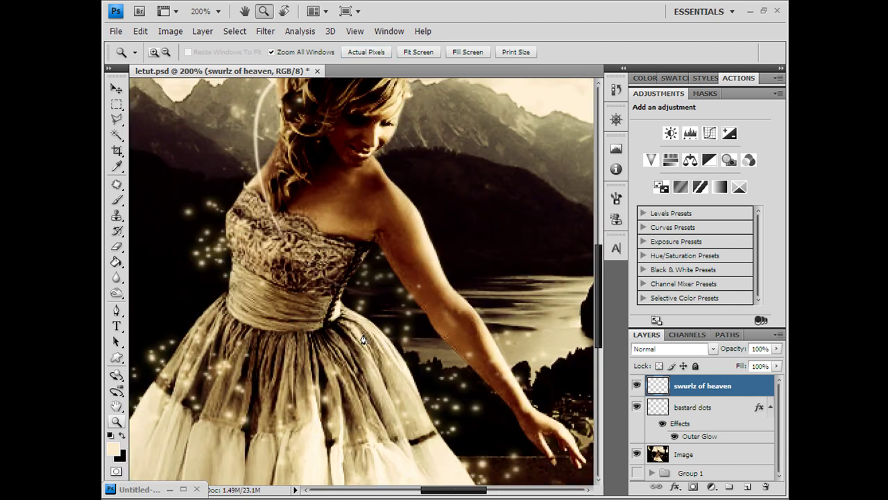
key(p)
drag(462, 252, 499, 317)
drag(527, 331, 477, 360)
drag(456, 392, 545, 342)
click(493, 392)
mouse_move(505, 389)
mouse_down()
mouse_move(518, 381)
mouse_move(510, 393)
mouse_up()
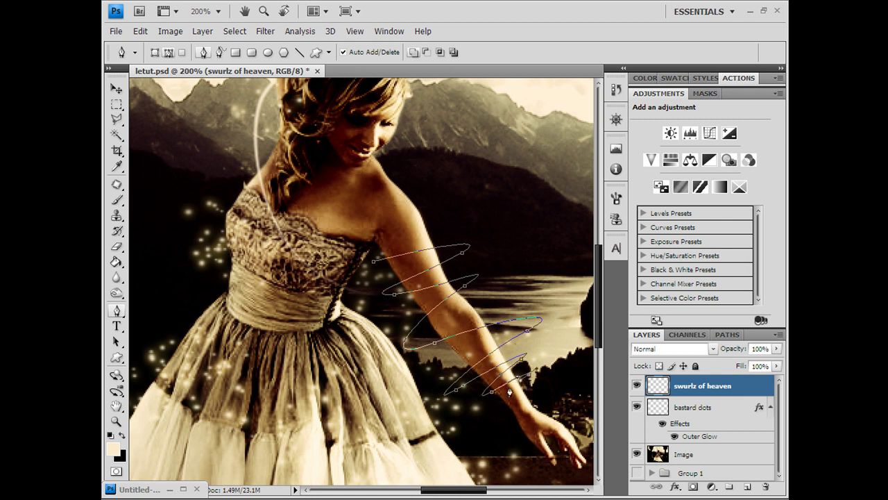
click(499, 436)
Stroke the forearm spiral path with the brush, then delete the guide path.
right_click(528, 288)
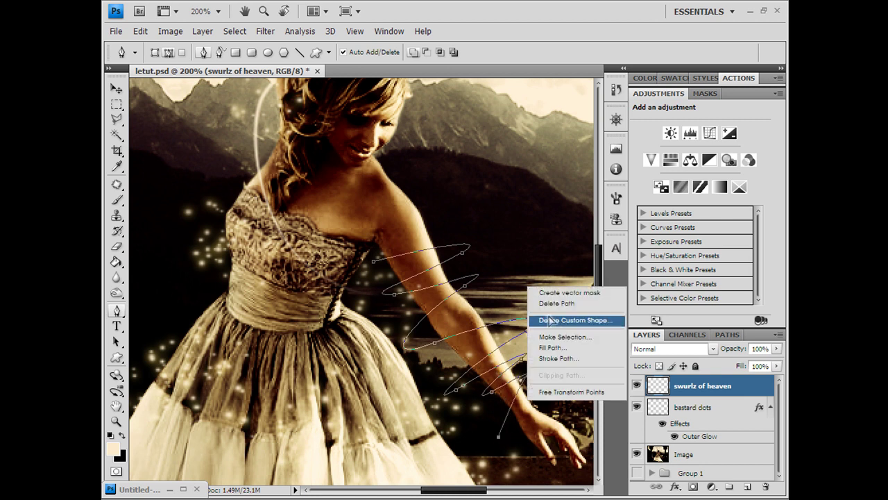
click(565, 358)
key(Return)
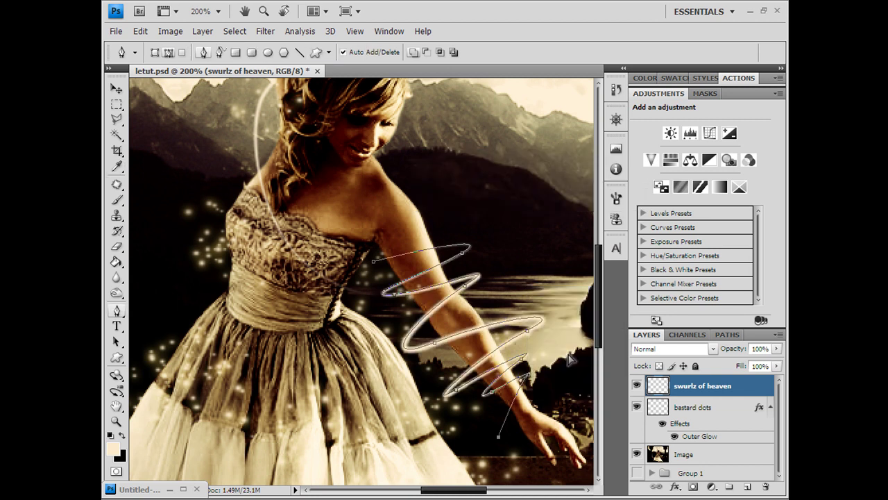
right_click(570, 358)
click(597, 375)
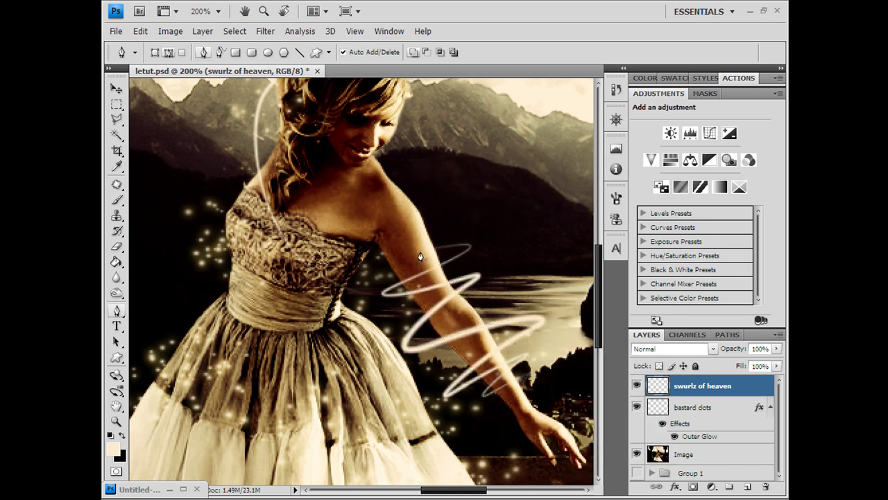
Outline the swirl crossings over the forearm with a new pen path.
click(403, 287)
drag(452, 286, 445, 278)
click(442, 335)
click(495, 337)
click(480, 320)
click(441, 335)
click(478, 375)
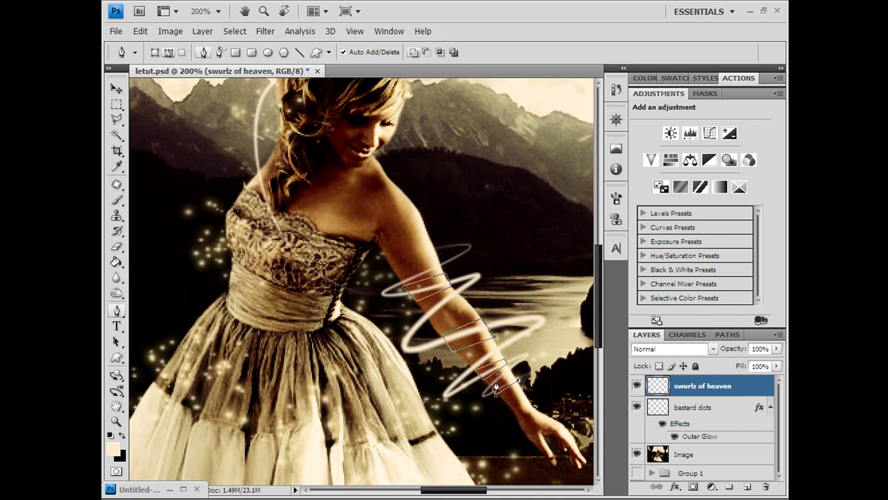
Turn the crossing outline path into an active selection and view at actual pixels.
right_click(453, 262)
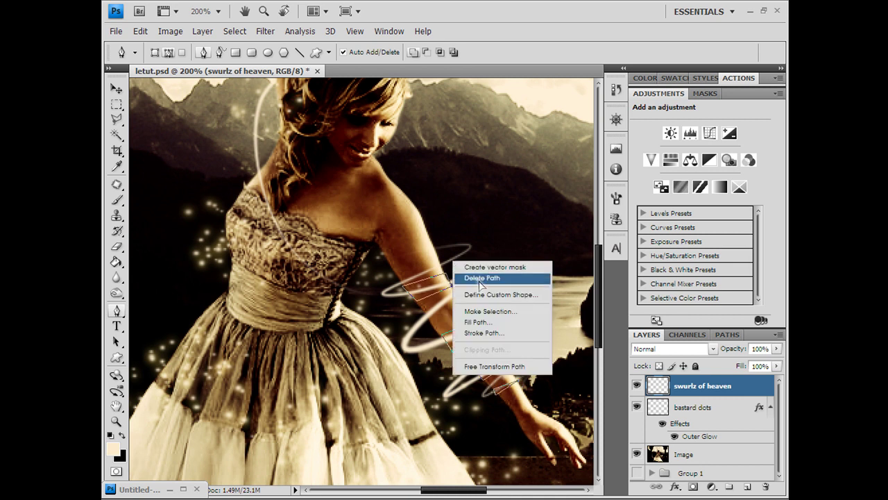
click(489, 311)
key(Return)
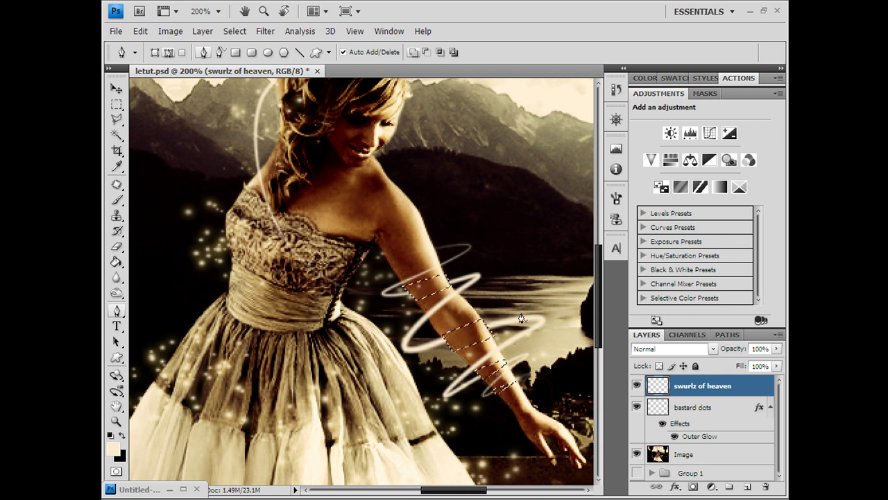
key(z)
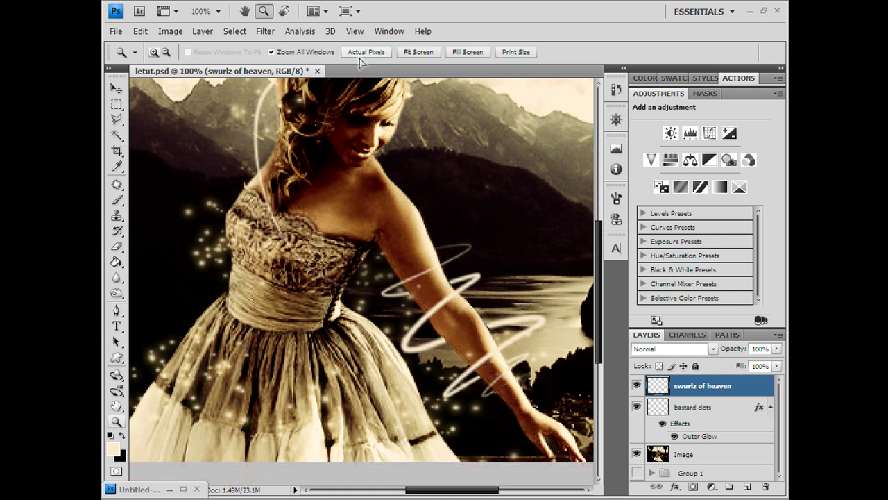
click(360, 55)
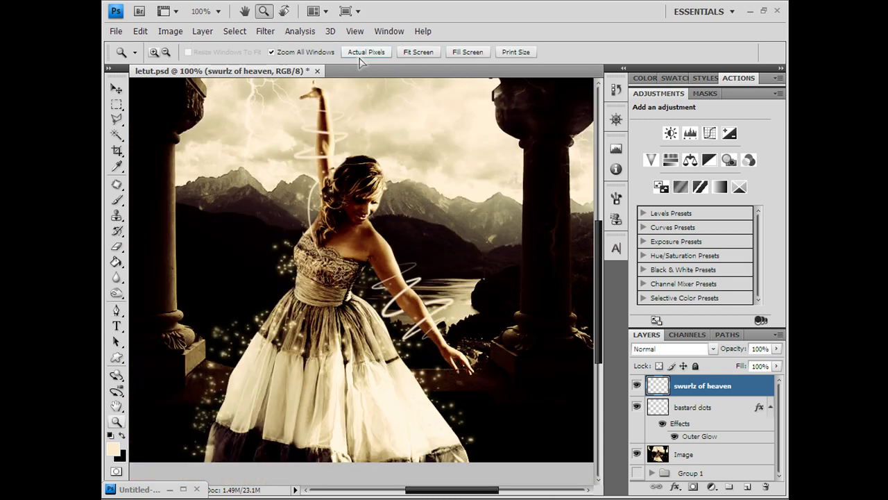
Add an orange Outer Glow to the swurlz of heaven layer.
double_click(738, 382)
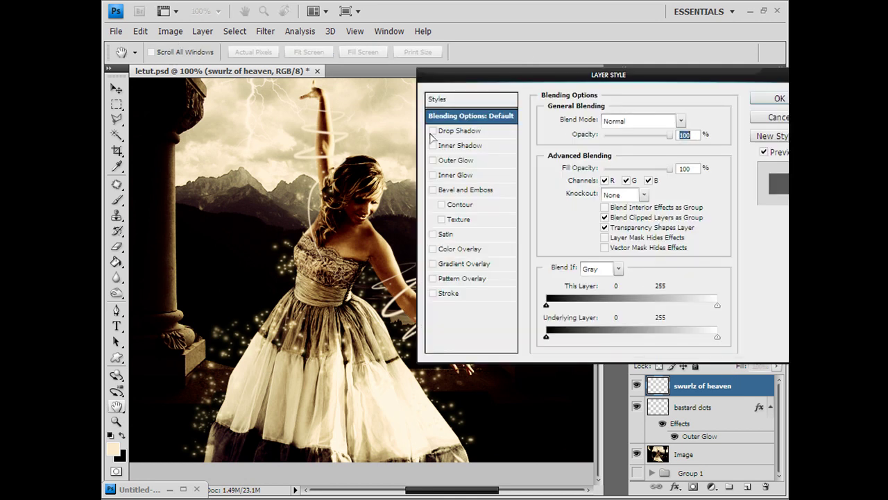
click(434, 160)
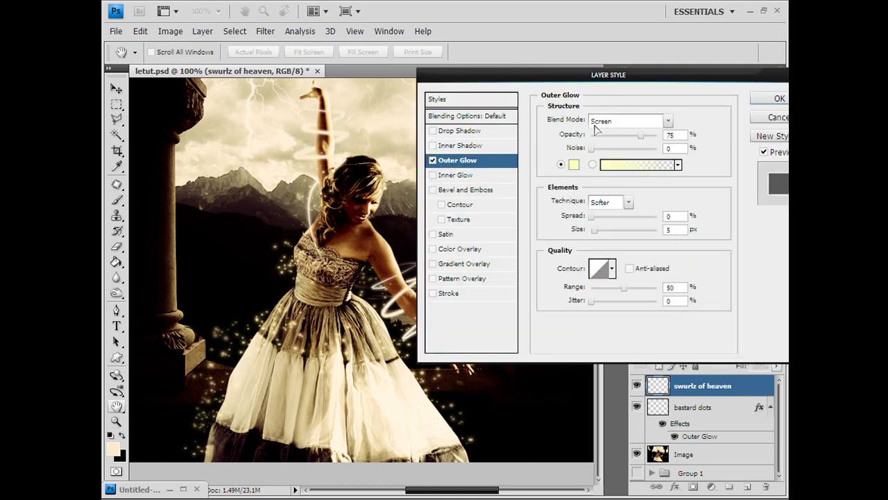
click(573, 165)
drag(631, 273, 630, 224)
drag(673, 345, 674, 345)
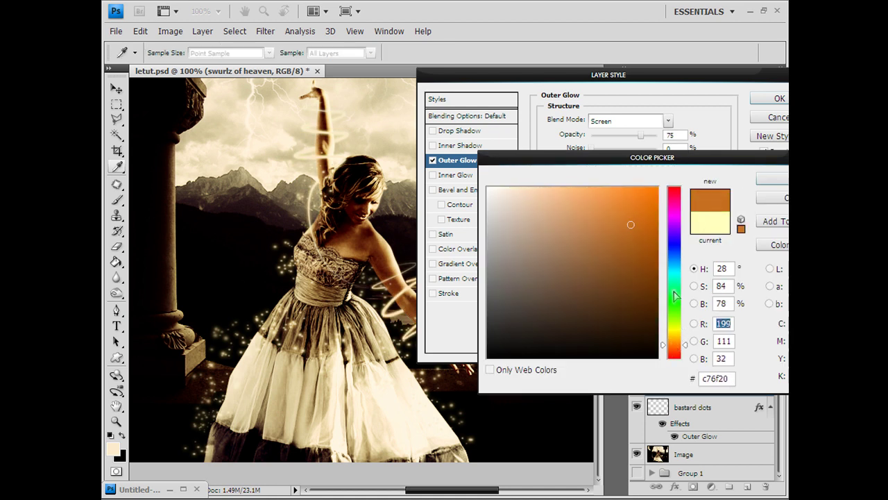
click(636, 209)
key(Return)
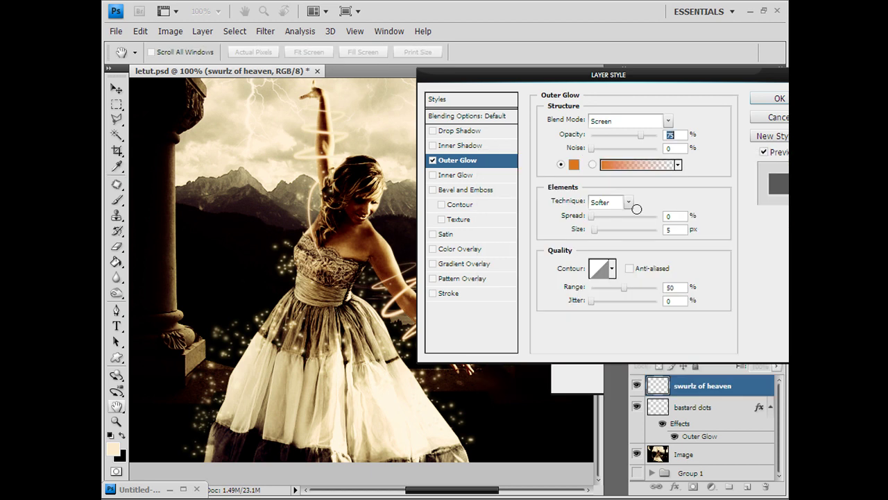
Add a gold Inner Glow with Normal blend mode at 28% opacity.
click(433, 175)
click(452, 176)
click(627, 121)
click(614, 132)
drag(609, 136, 608, 140)
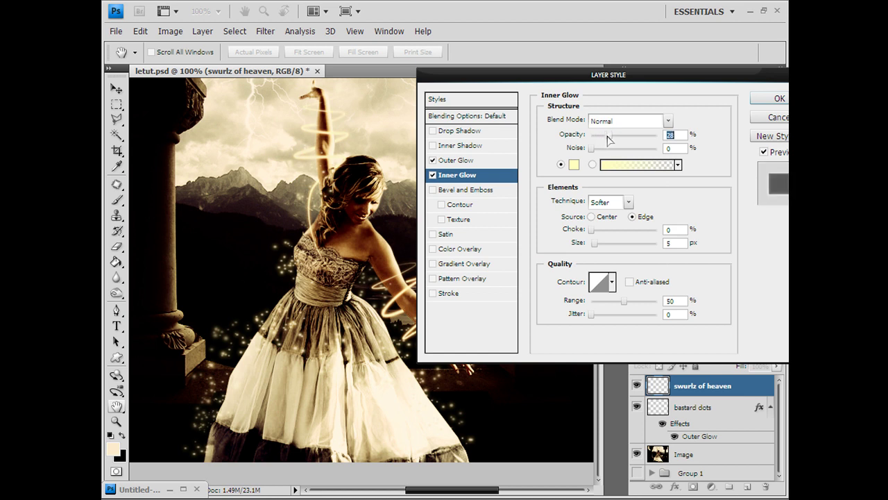
click(574, 167)
click(572, 208)
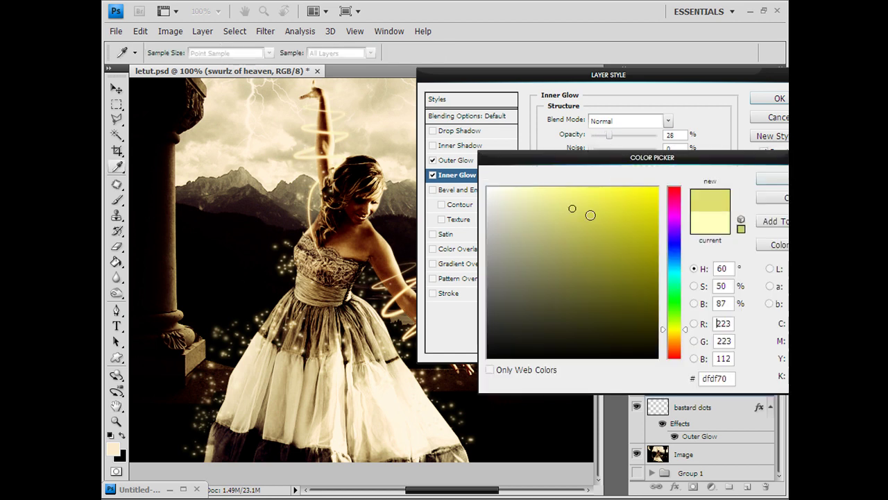
drag(682, 341, 682, 338)
click(616, 195)
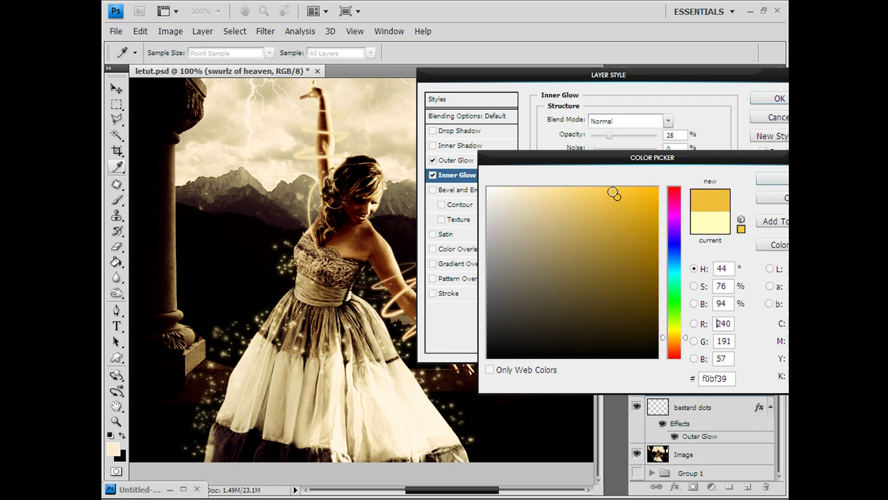
key(Return)
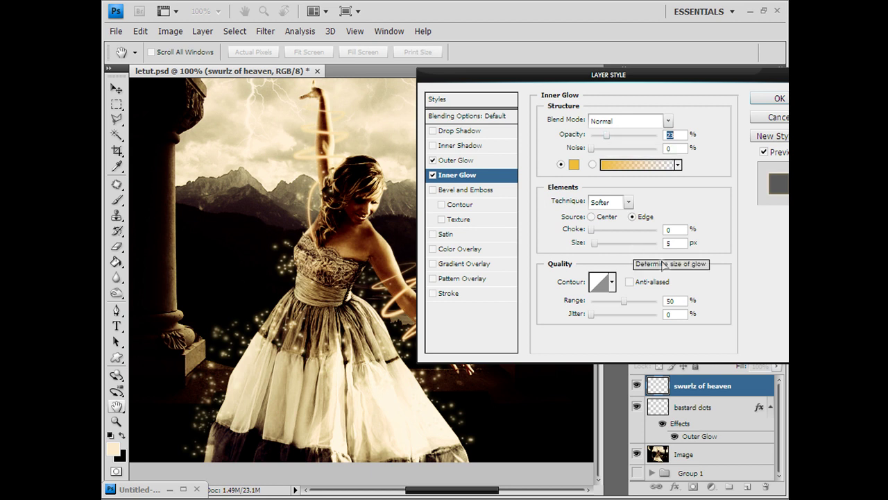
Set the Inner Glow size to 3 and Outer Glow size to 20, then apply.
click(685, 244)
key(BackSpace)
text(3)
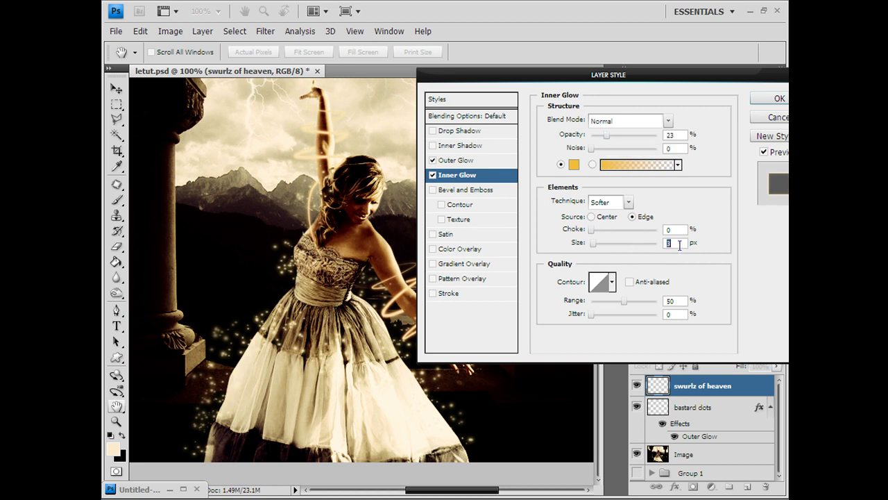
click(469, 161)
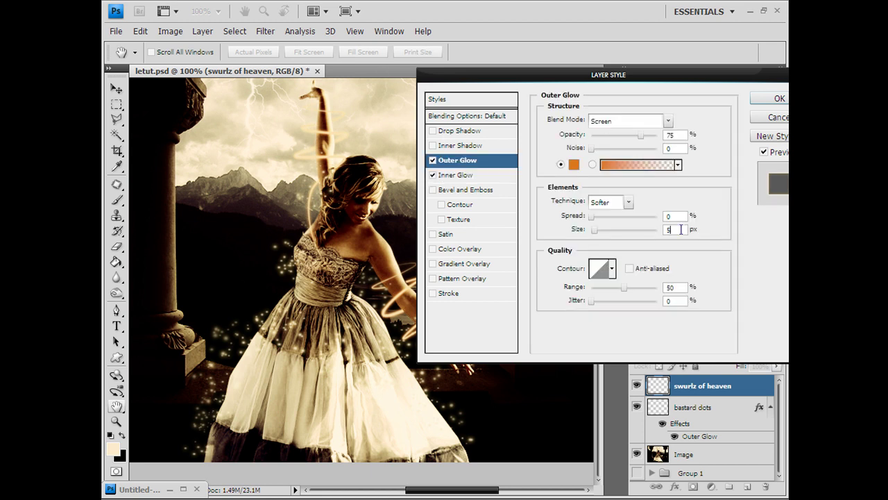
text(20)
key(Return)
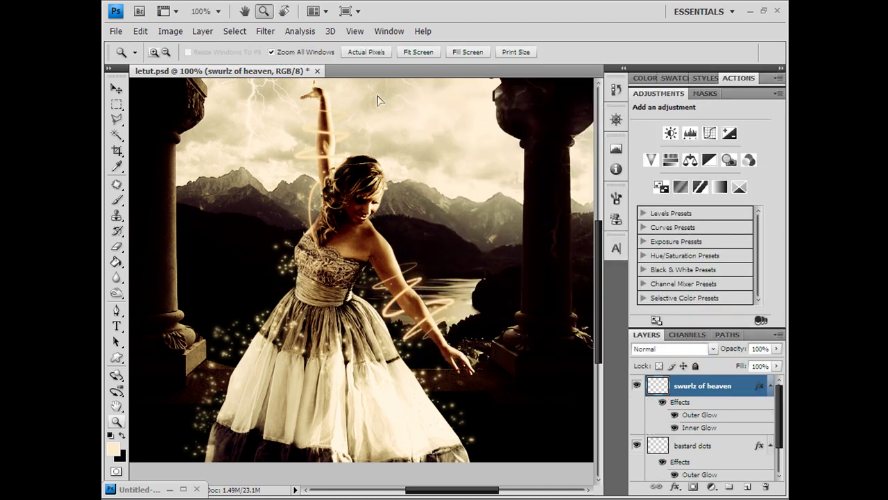
Create Layer 10 and fill it with the merged composite using Apply Image.
key(ctrl+shift+n)
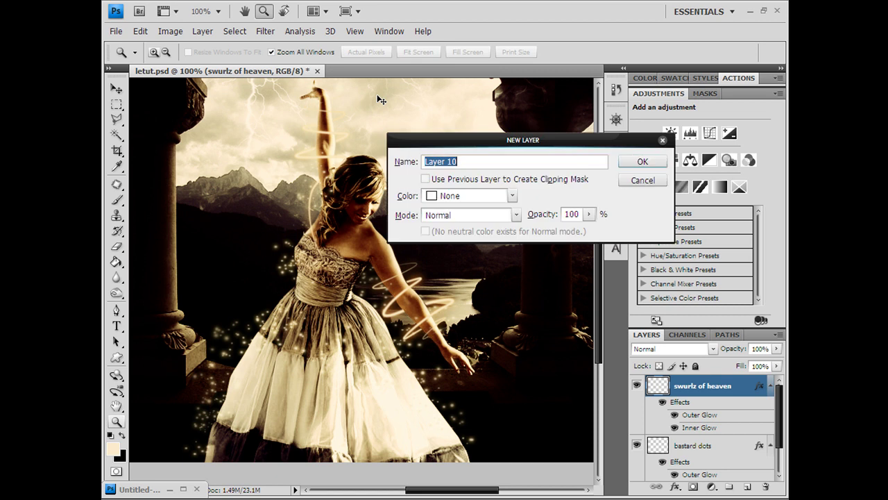
key(Return)
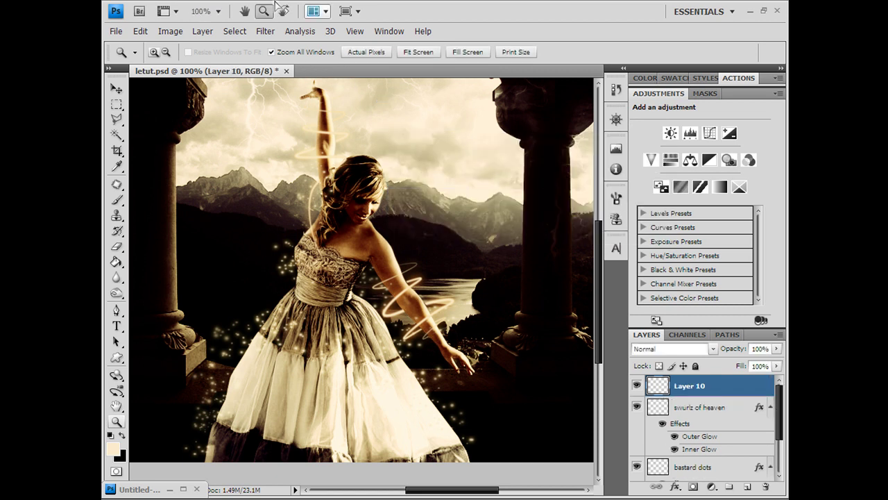
click(170, 31)
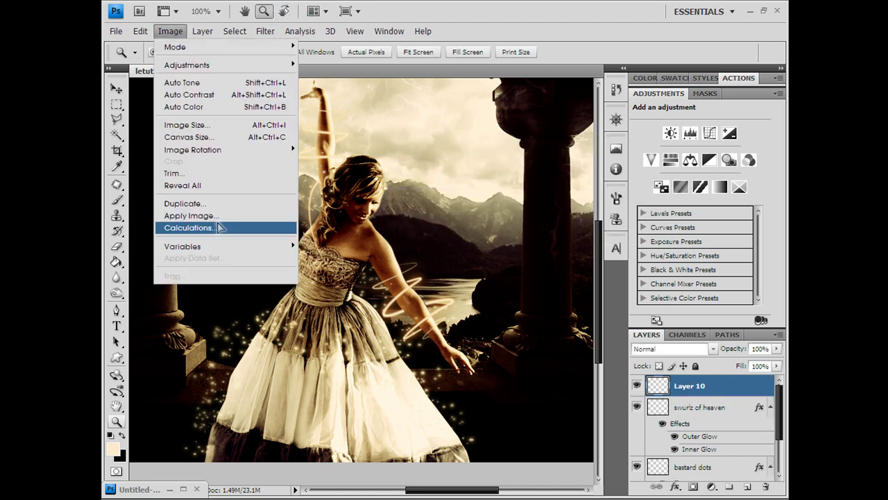
click(220, 215)
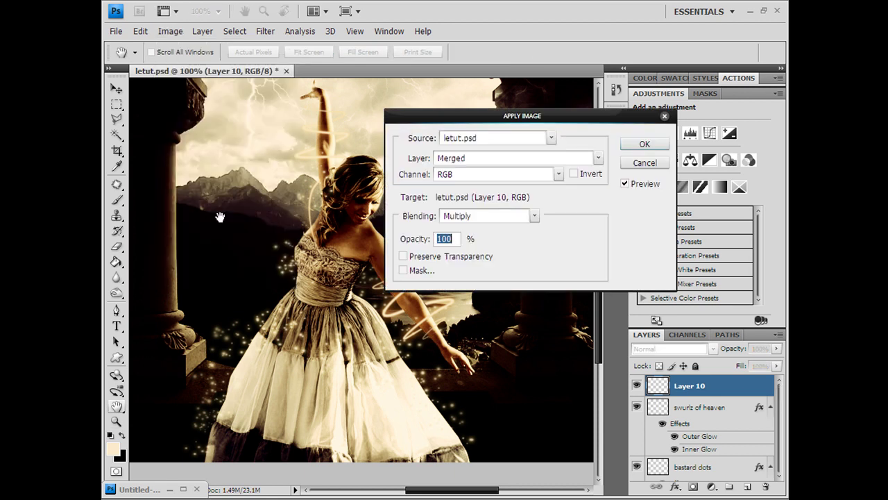
key(Return)
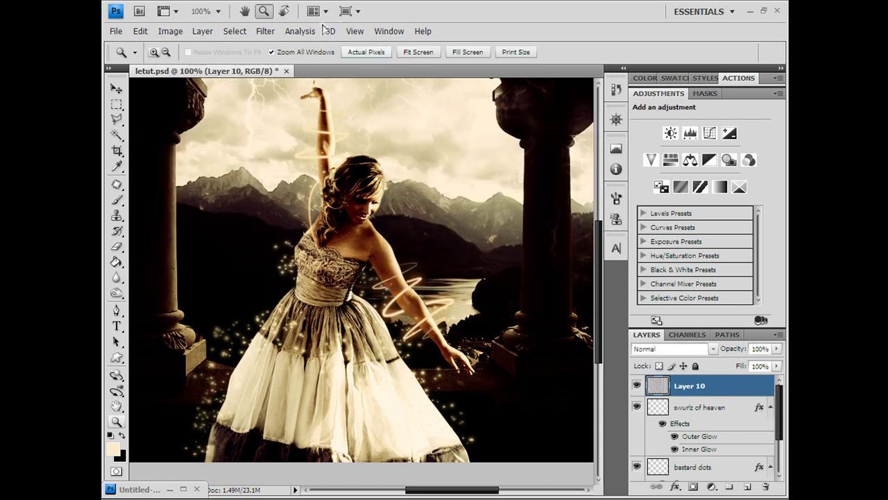
click(265, 31)
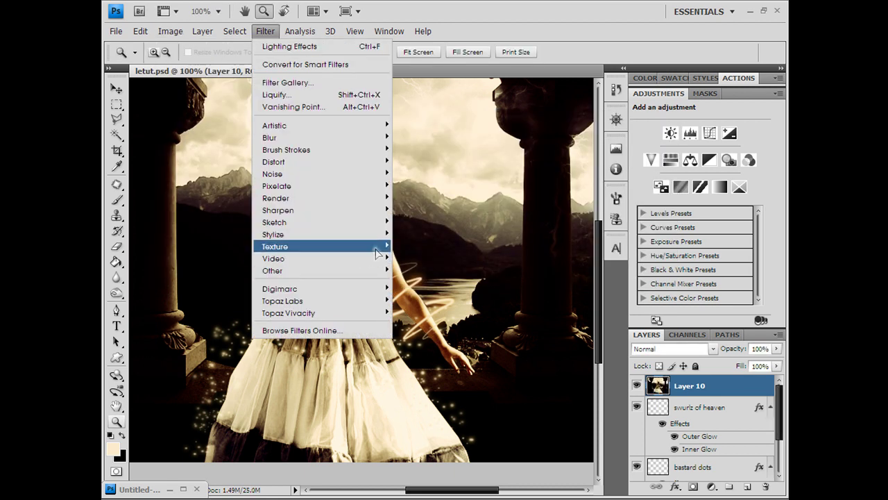
Apply a Lighting Effects spotlight with Intensity 60, Focus 27 and Exposure 10.
mouse_move(382, 199)
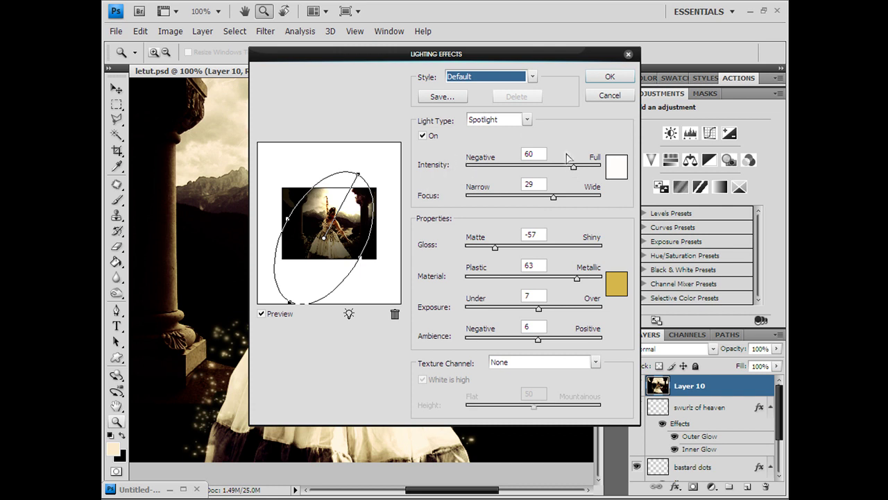
mouse_move(574, 167)
mouse_down()
mouse_move(594, 167)
mouse_move(574, 167)
mouse_up()
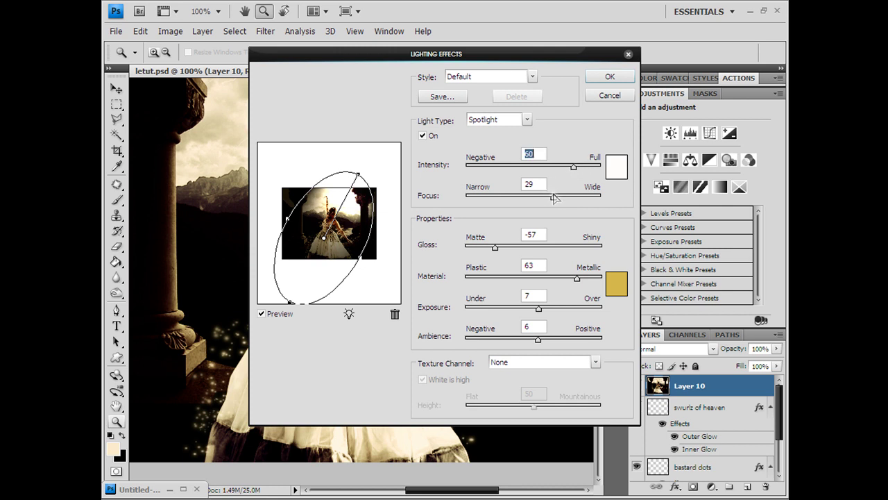
drag(553, 197, 469, 200)
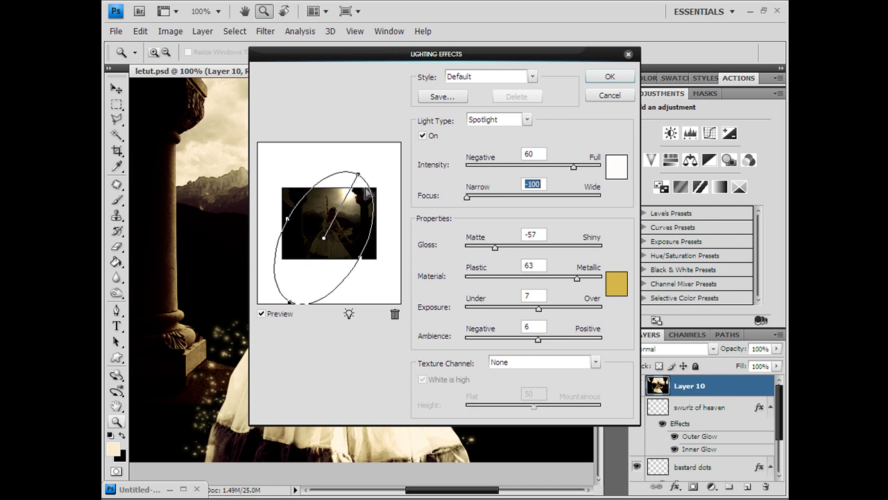
drag(468, 197, 554, 187)
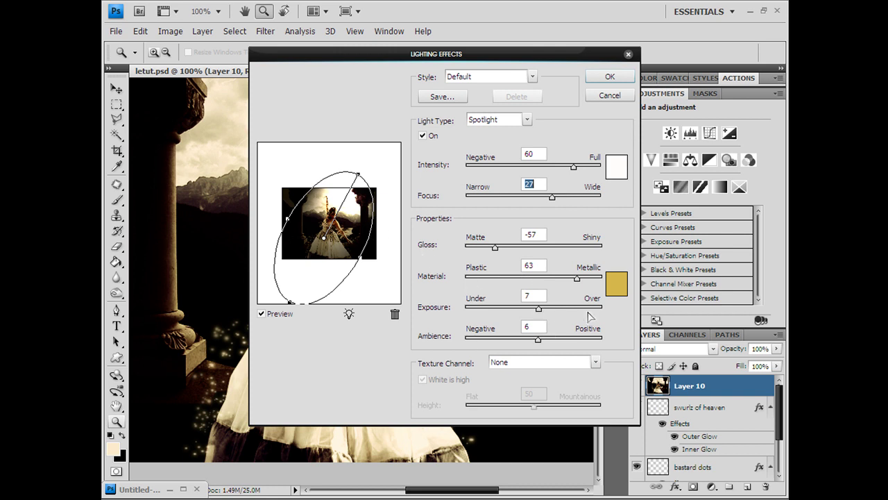
mouse_move(538, 310)
mouse_down()
mouse_move(599, 312)
mouse_move(537, 310)
mouse_up()
click(611, 78)
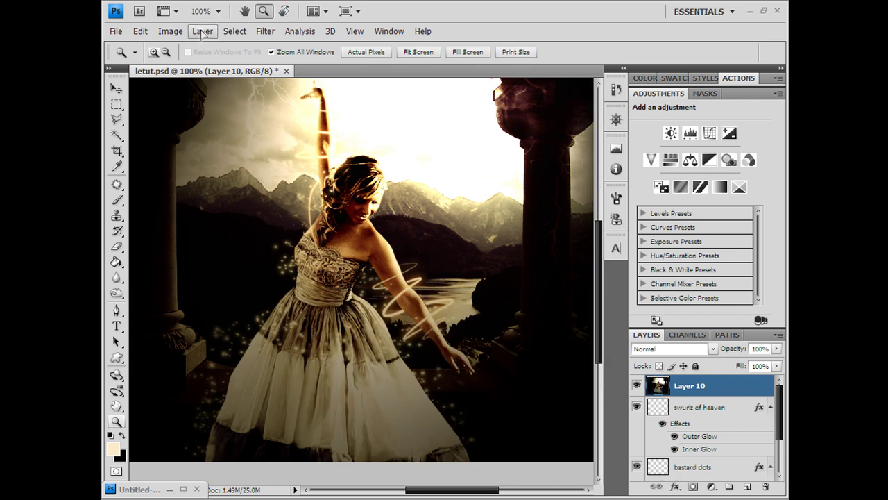
Fade the Lighting Effects to 26% opacity and fit the image on screen.
click(142, 31)
click(187, 89)
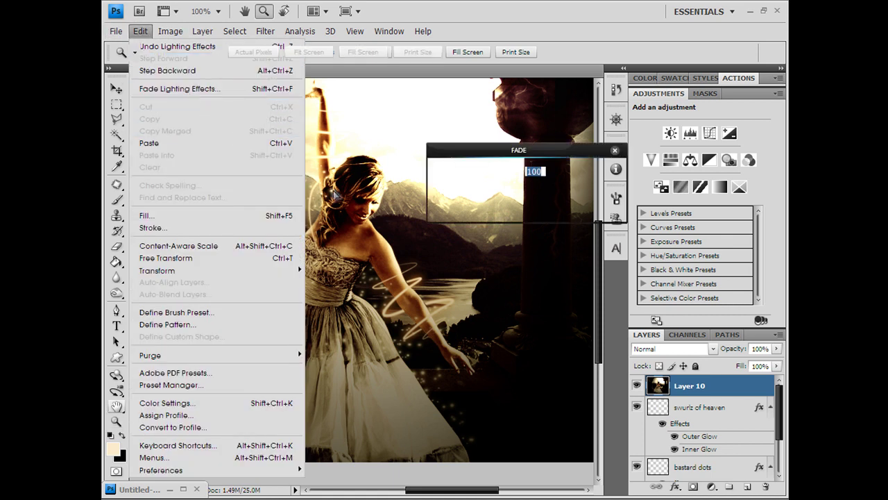
drag(475, 193, 469, 193)
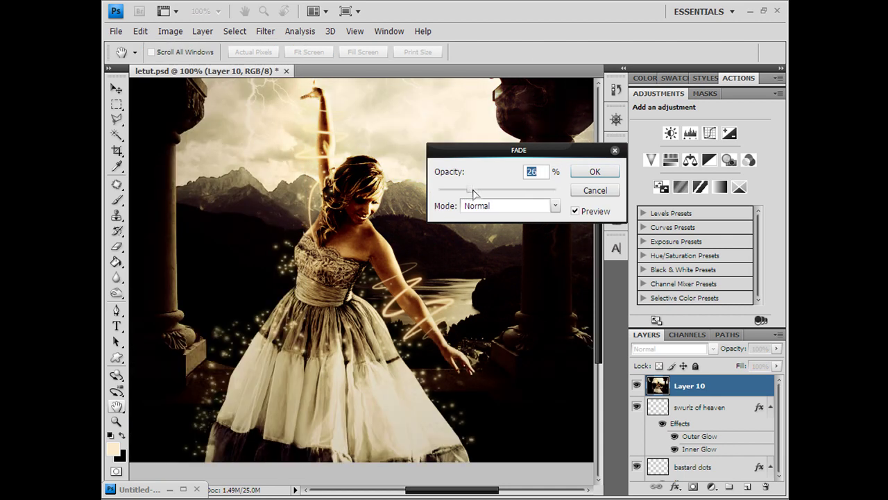
key(Return)
key(z)
click(408, 52)
click(369, 56)
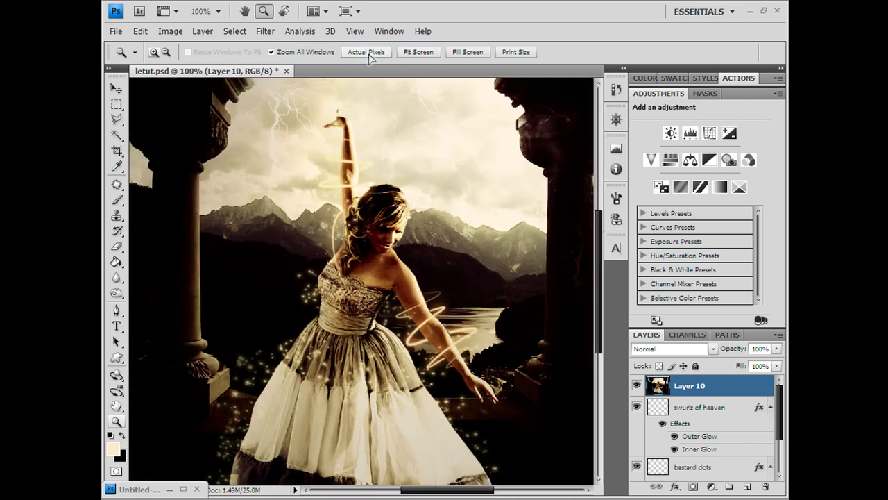